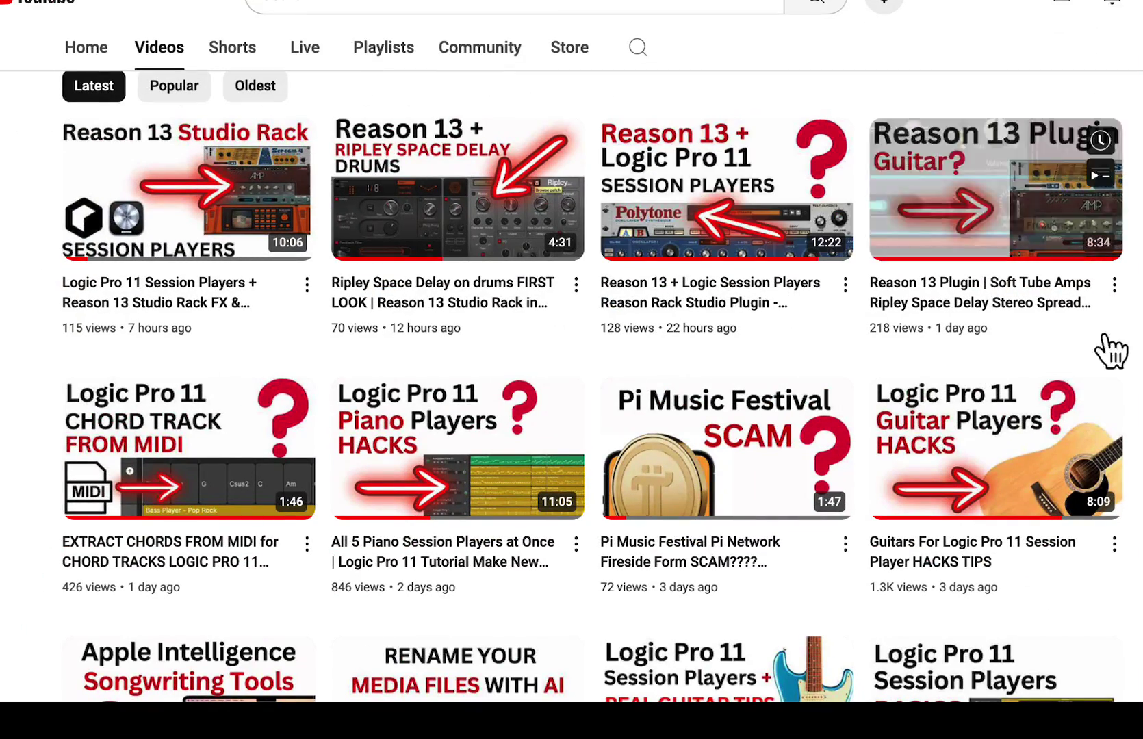
Scroll the channel's Videos grid down until the Speed Songwriting Logic Pro 11 row appears
{"action": "scroll", "coordinate": [592, 387], "scroll_direction": "down", "scroll_amount": 4}
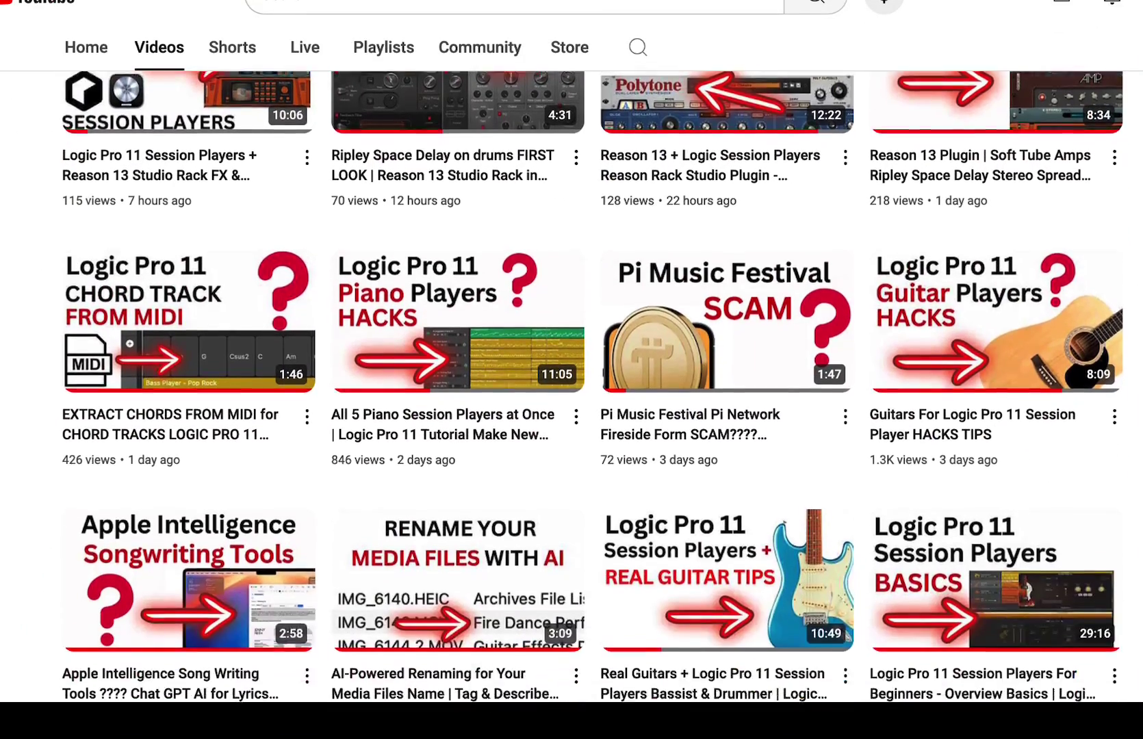
{"action": "scroll", "coordinate": [592, 386], "scroll_direction": "down", "scroll_amount": 6}
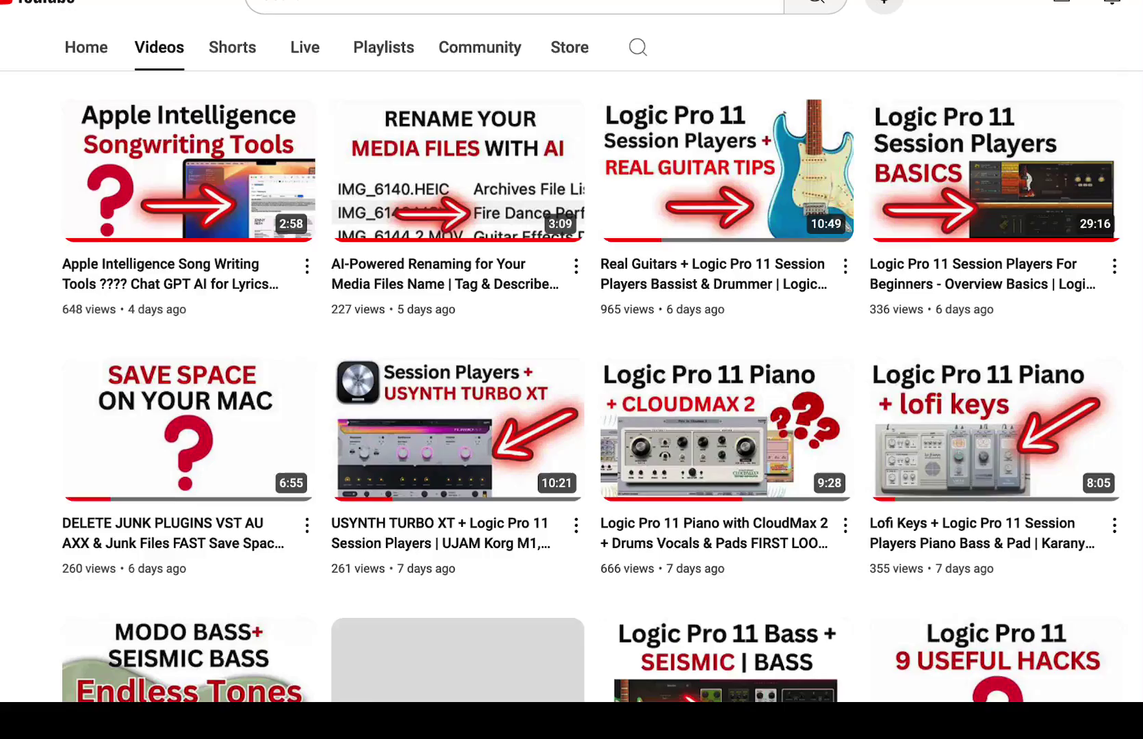
{"action": "scroll", "coordinate": [592, 386], "scroll_direction": "down", "scroll_amount": 5}
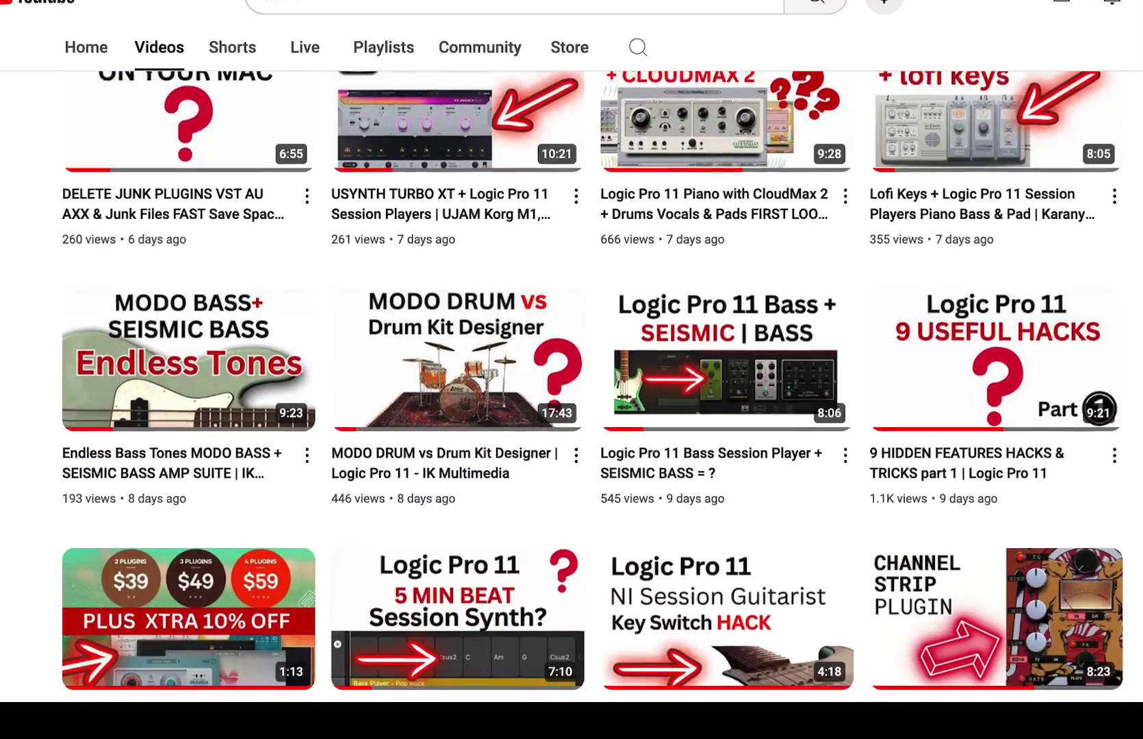
{"action": "scroll", "coordinate": [592, 387], "scroll_direction": "up", "scroll_amount": 1}
{"action": "scroll", "coordinate": [592, 387], "scroll_direction": "down", "scroll_amount": 2}
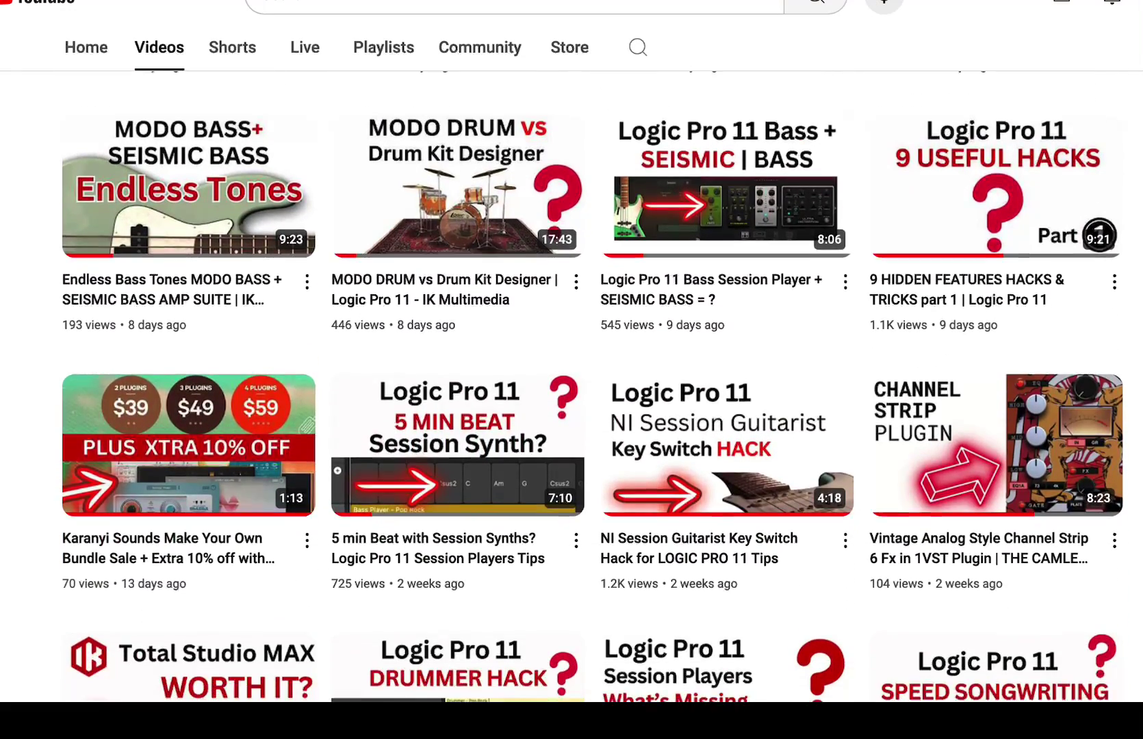
{"action": "scroll", "coordinate": [592, 386], "scroll_direction": "down", "scroll_amount": 2}
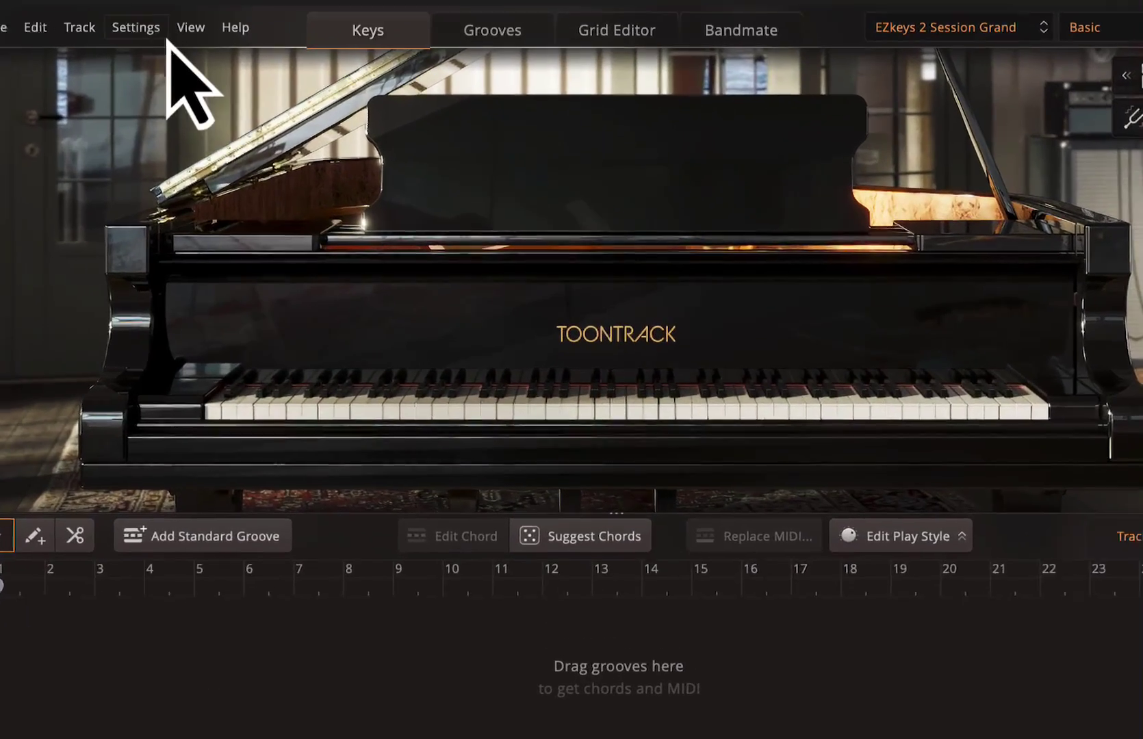
{"action": "left_click", "coordinate": [266, 109]}
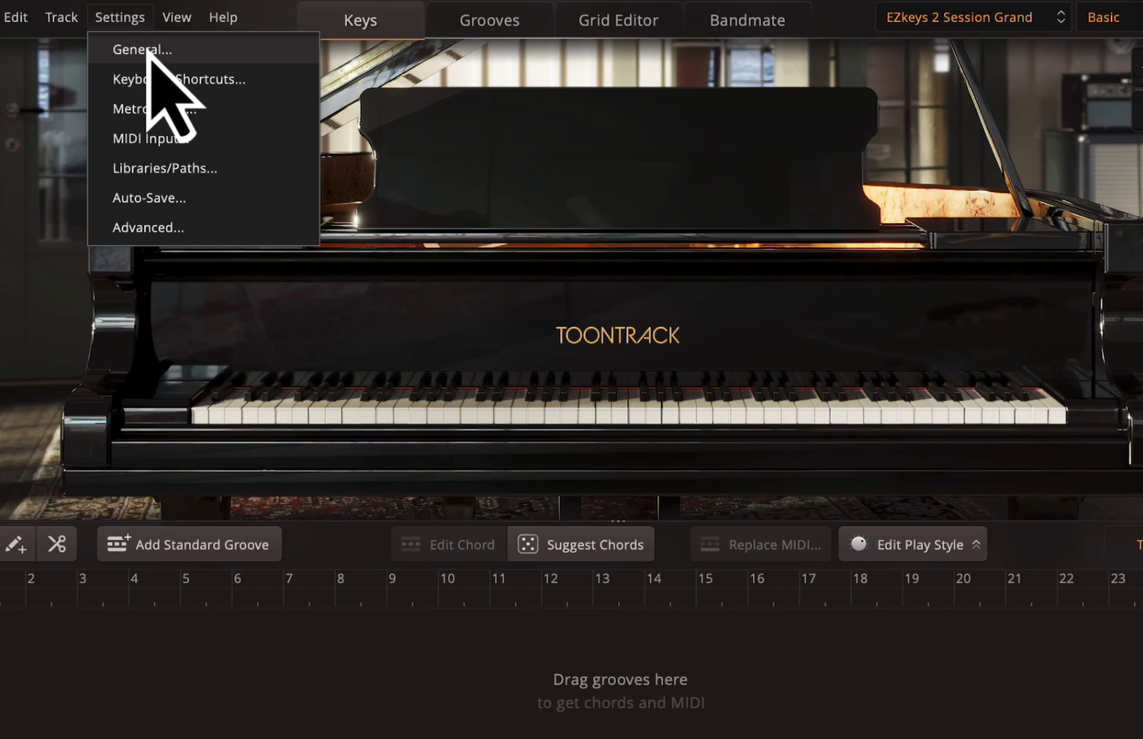
{"action": "left_click", "coordinate": [146, 49]}
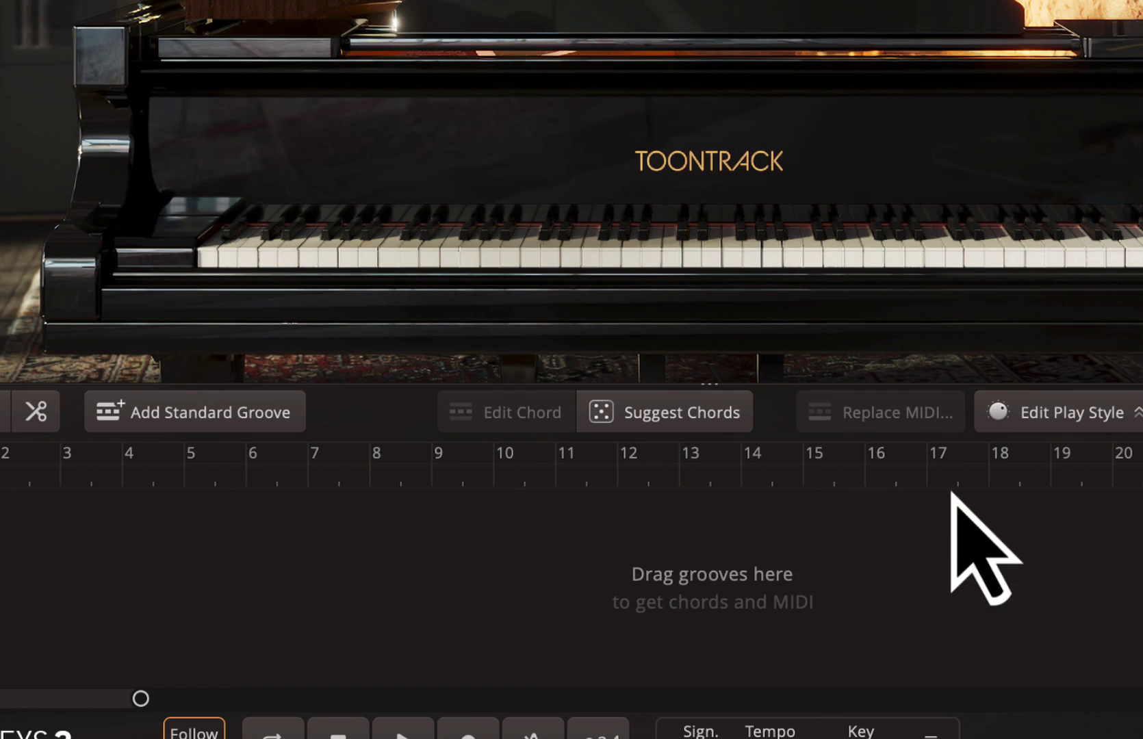
Add a standard Verse groove and change its C chords to F, Am, G, Am, Em, Dm, Am, Dm
{"action": "left_click", "coordinate": [678, 423]}
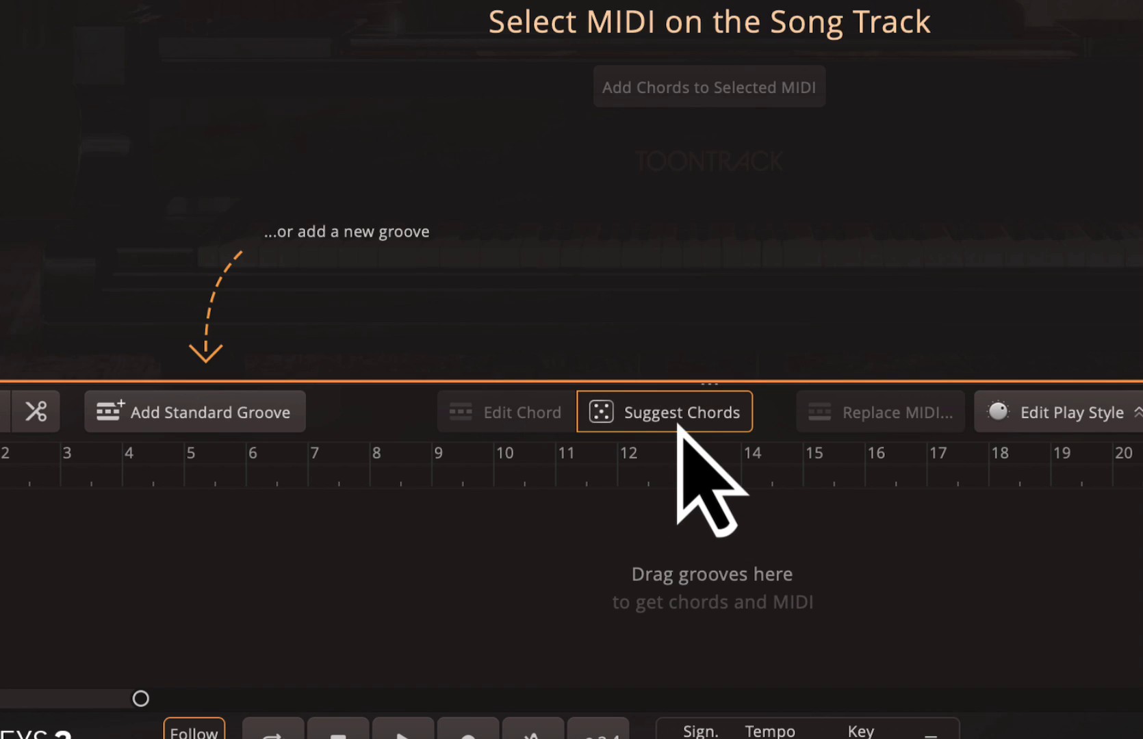
{"action": "left_click", "coordinate": [250, 411]}
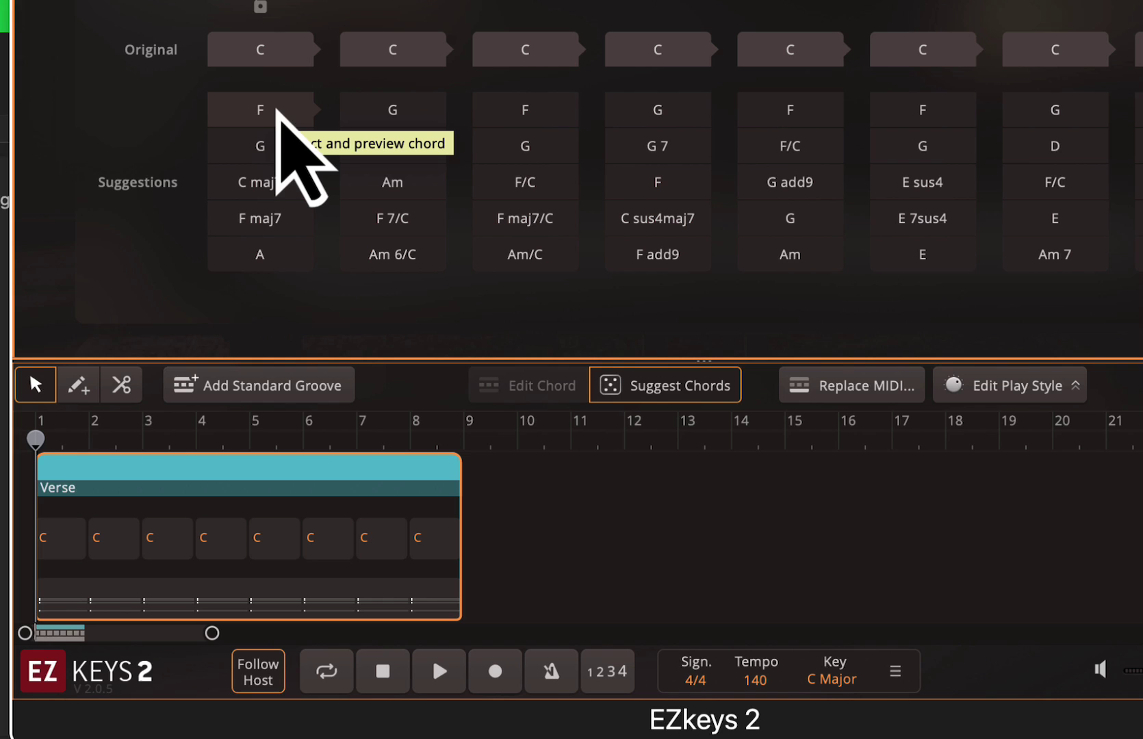
{"action": "left_click", "coordinate": [269, 111]}
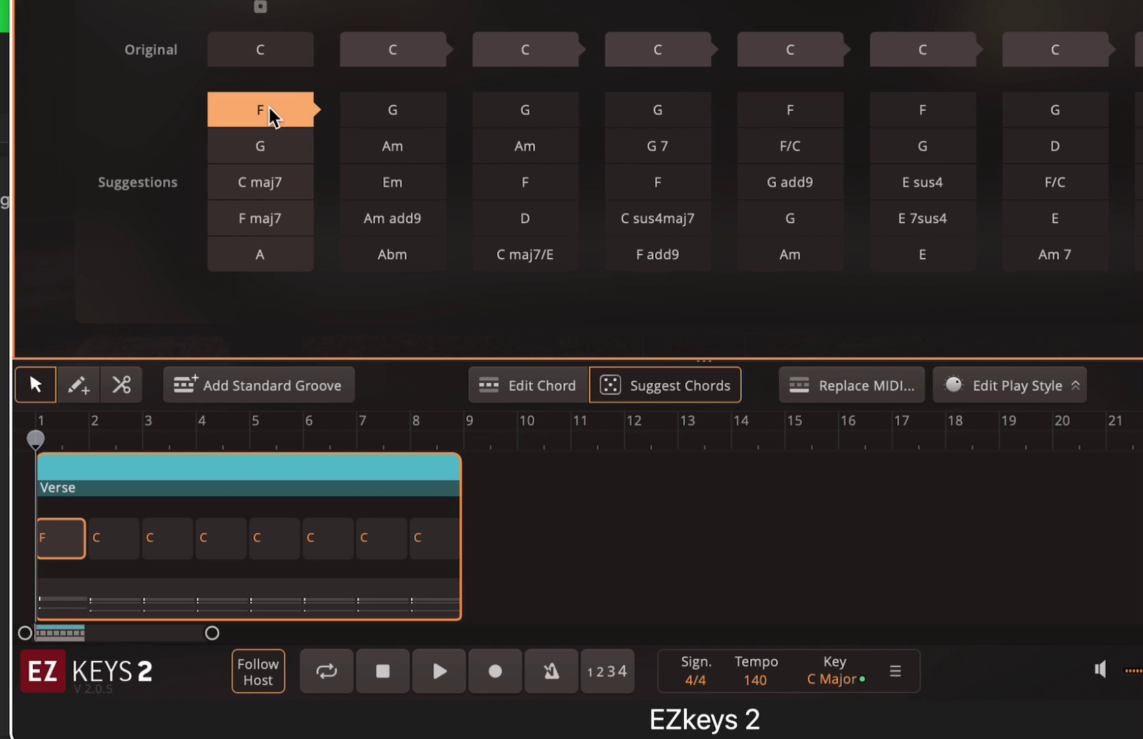
{"action": "left_click", "coordinate": [404, 149]}
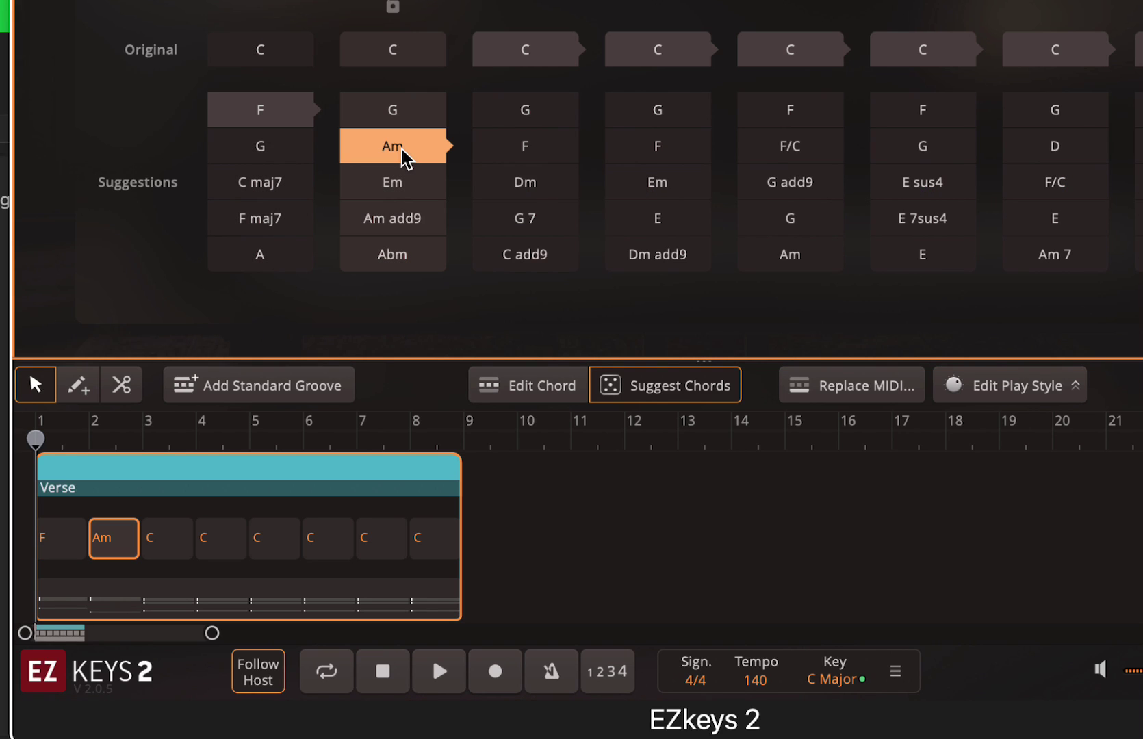
{"action": "left_click", "coordinate": [527, 113]}
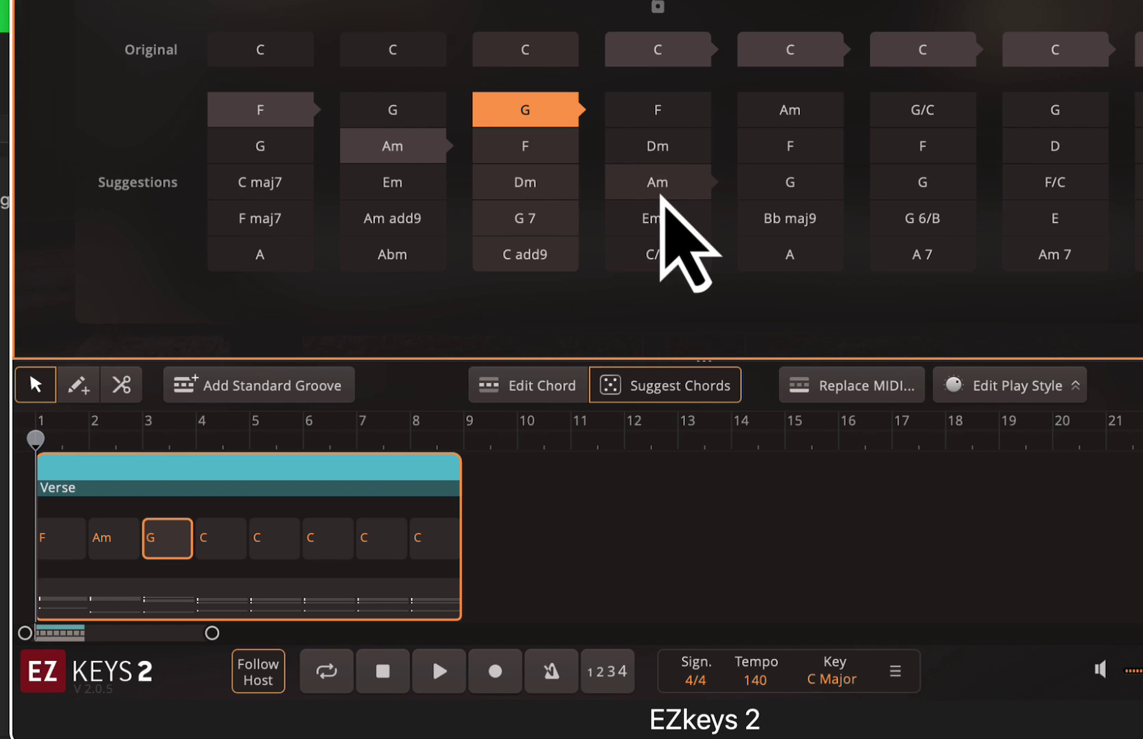
{"action": "left_click", "coordinate": [661, 193]}
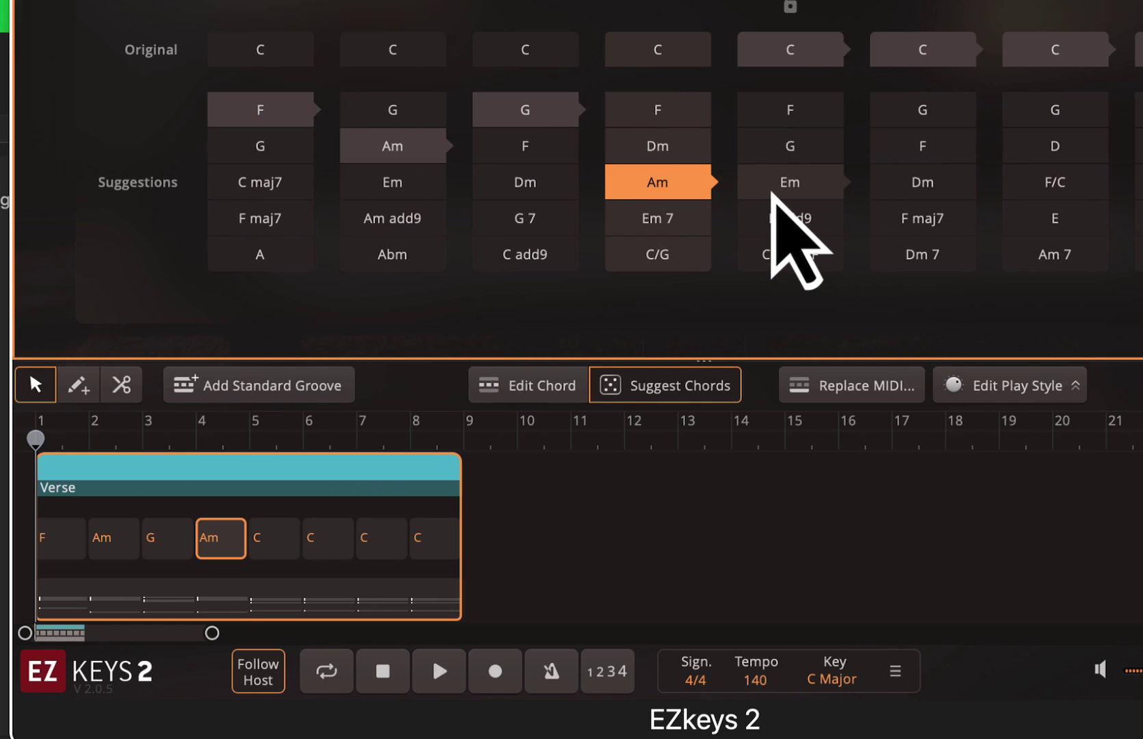
{"action": "left_click", "coordinate": [777, 193]}
{"action": "left_click", "coordinate": [923, 148]}
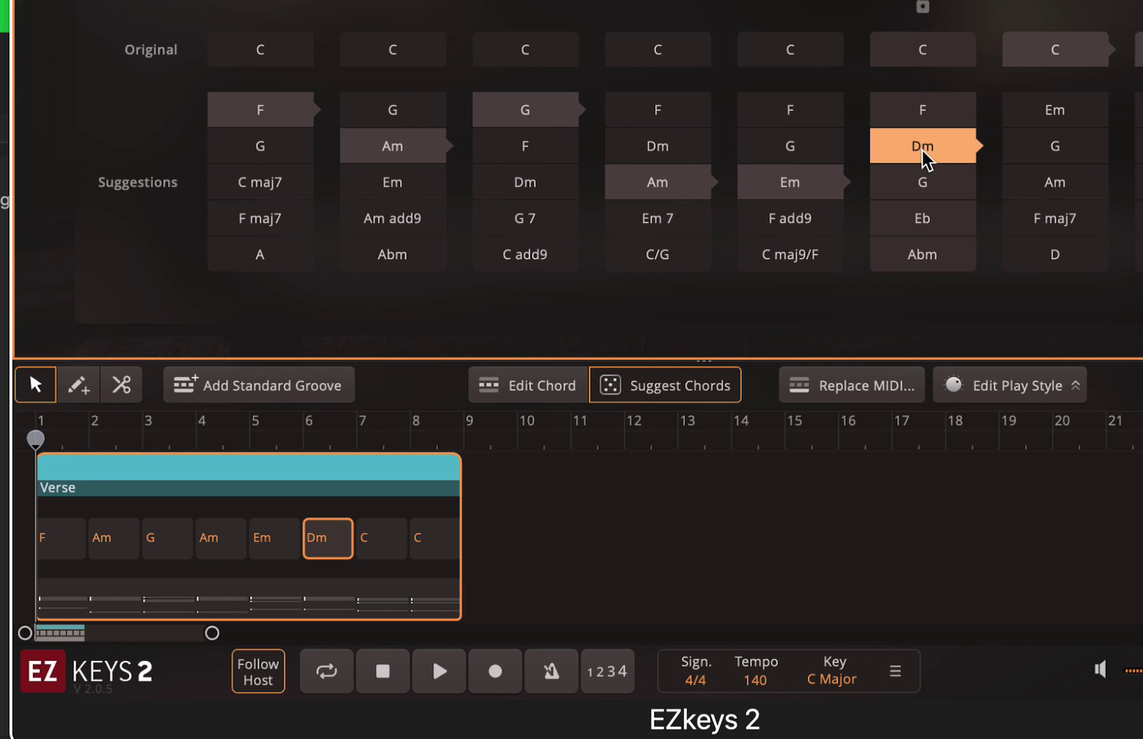
{"action": "left_click", "coordinate": [1052, 192]}
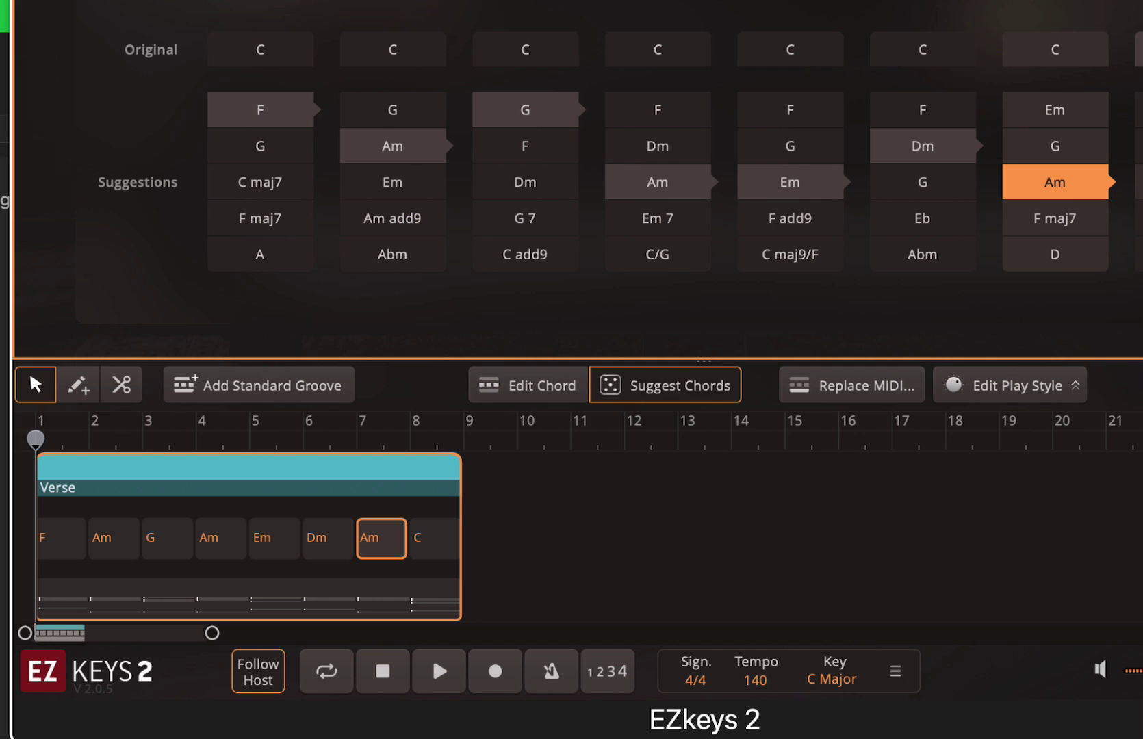
{"action": "left_click", "coordinate": [1139, 182]}
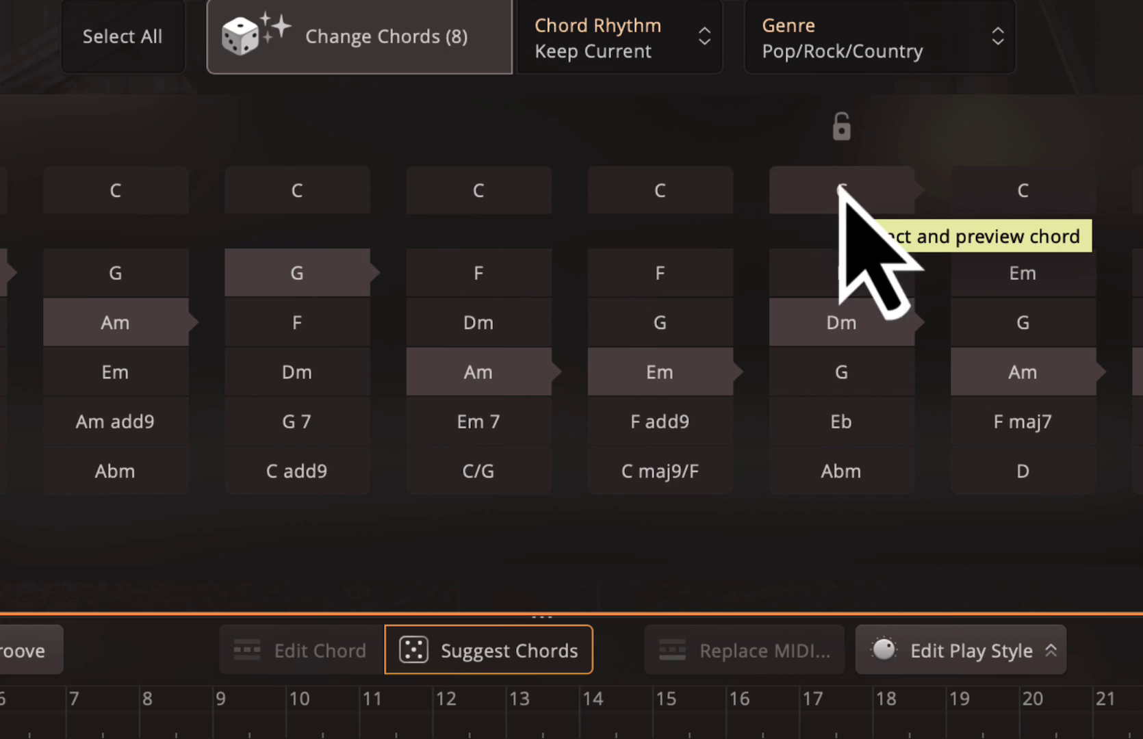
{"action": "left_click", "coordinate": [911, 64]}
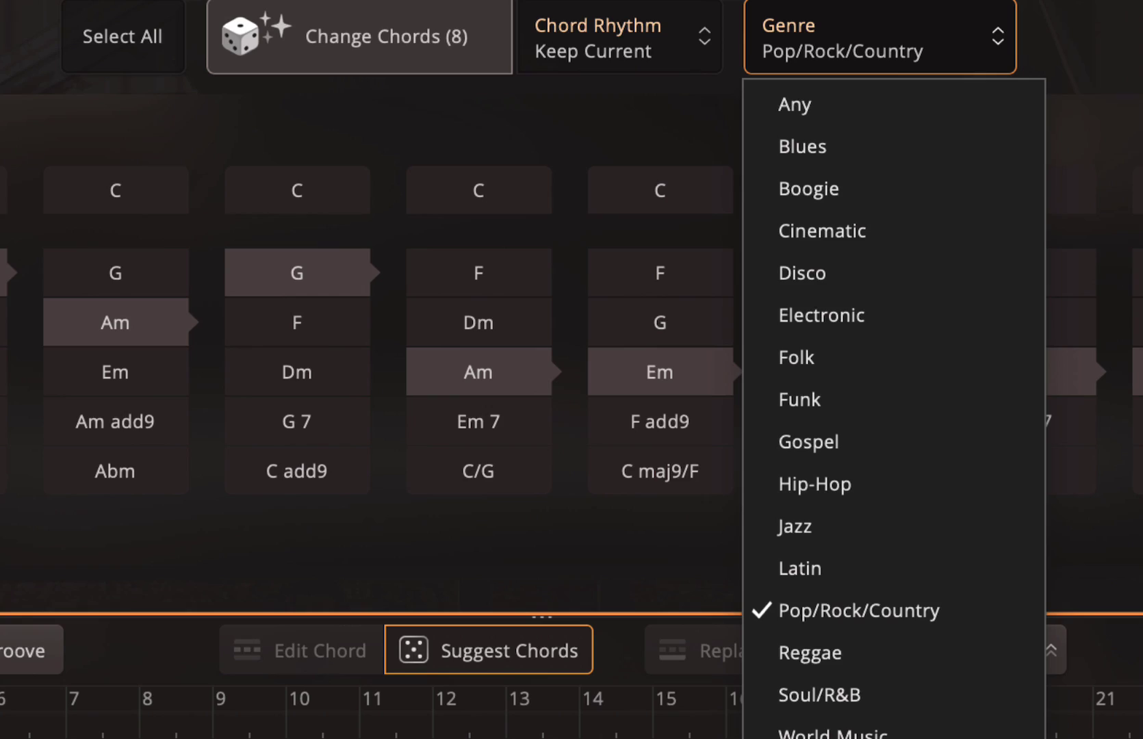
{"action": "key", "text": "Escape"}
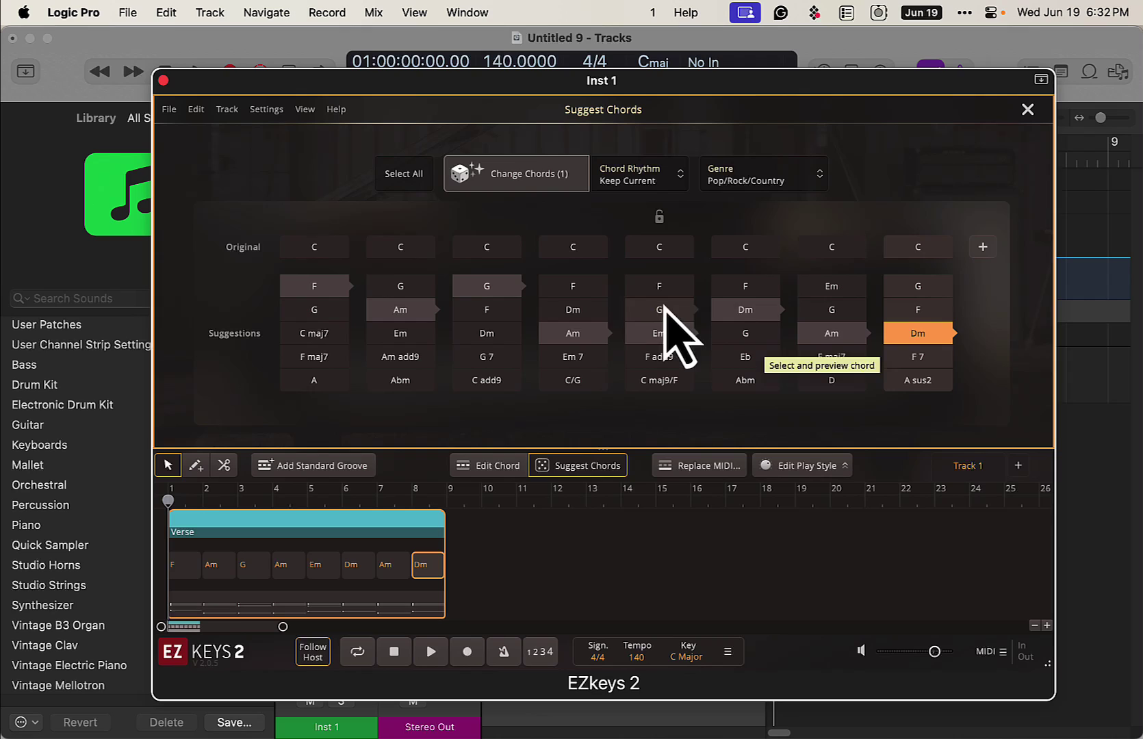
Open the Chord track region's chord editor and set the first four chords to F, Am, G, Am
{"action": "left_click_drag", "start_coordinate": [641, 96], "coordinate": [719, 413]}
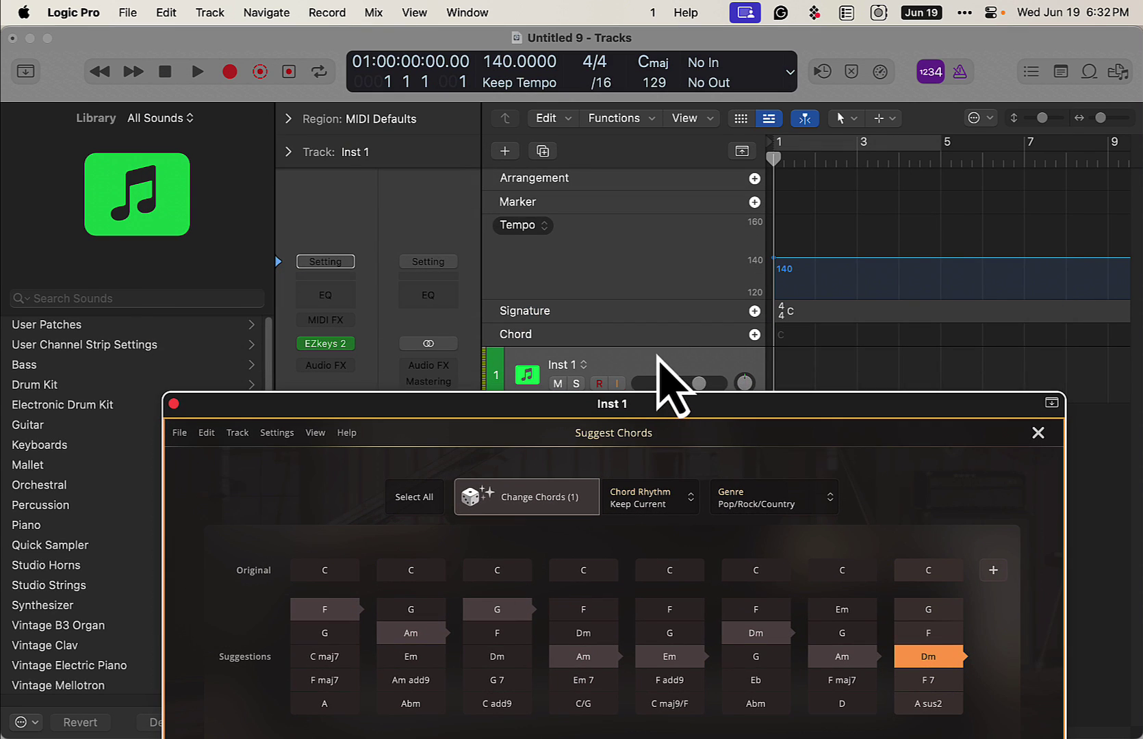
{"action": "double_click", "coordinate": [787, 334]}
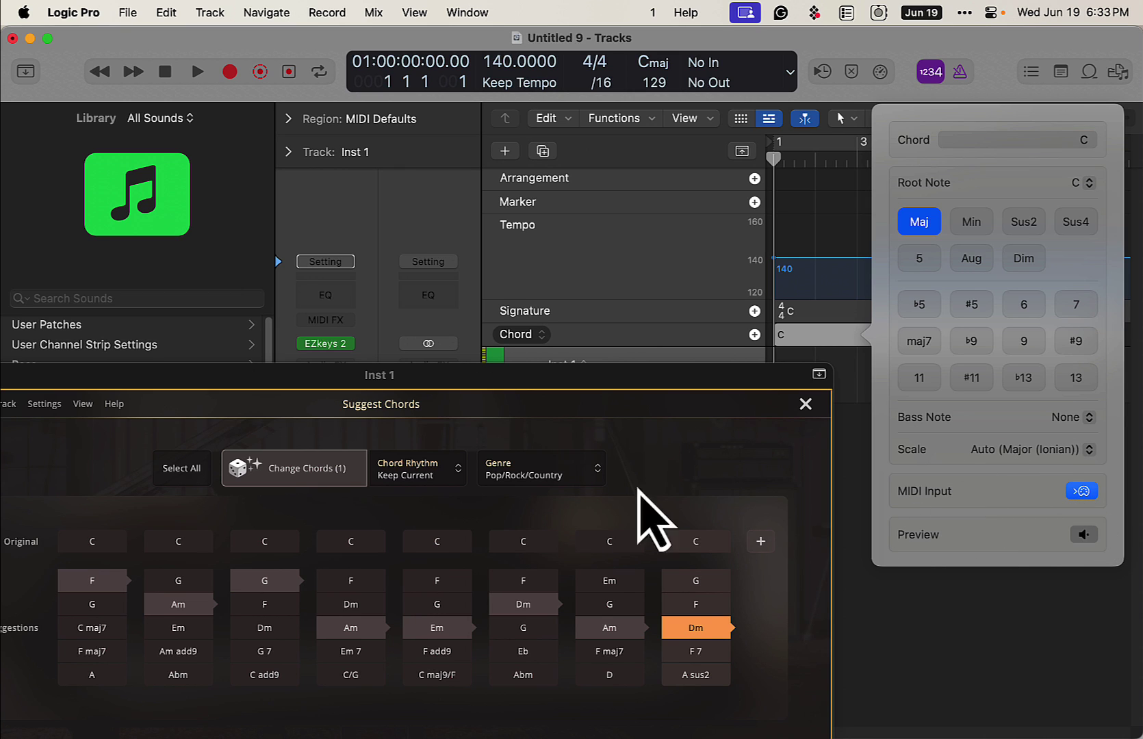
{"action": "left_click", "coordinate": [108, 582]}
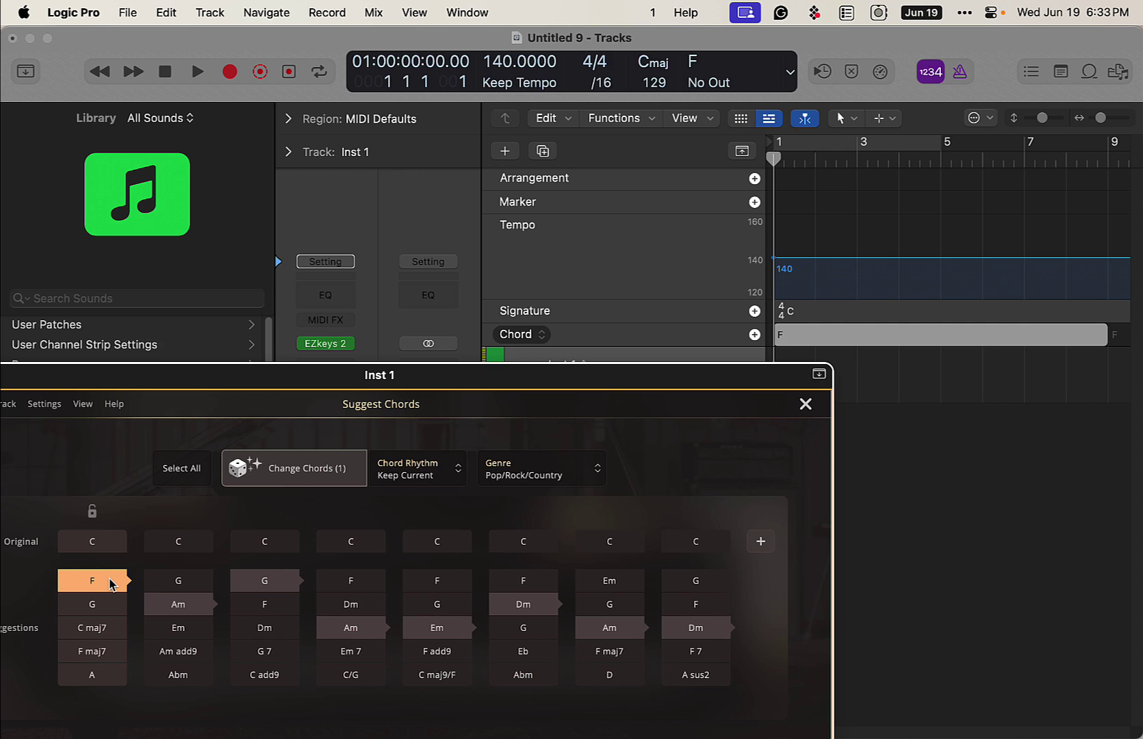
{"action": "left_click", "coordinate": [178, 604]}
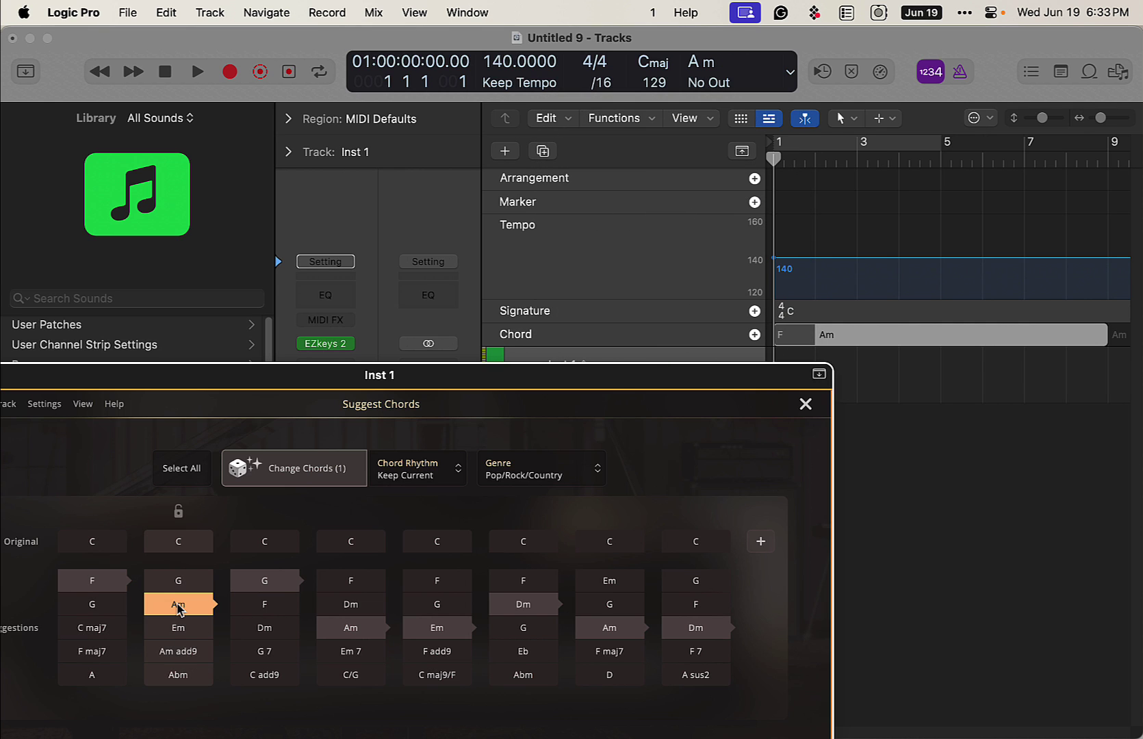
{"action": "left_click", "coordinate": [258, 581]}
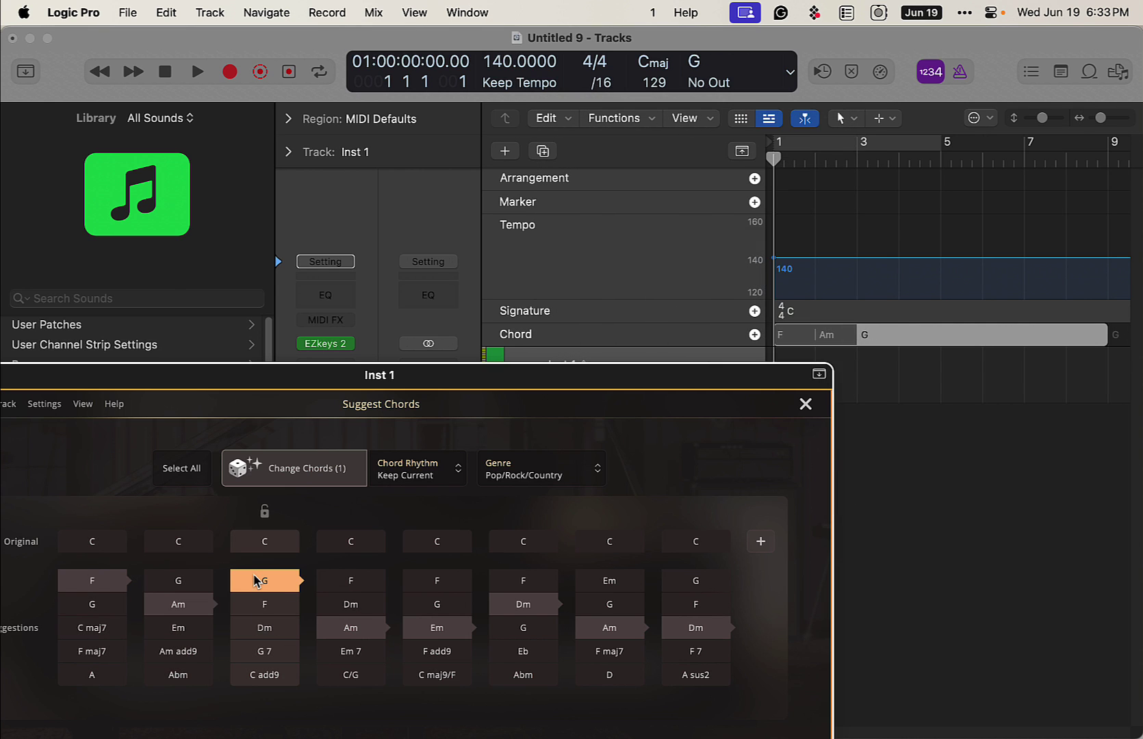
{"action": "left_click", "coordinate": [356, 629]}
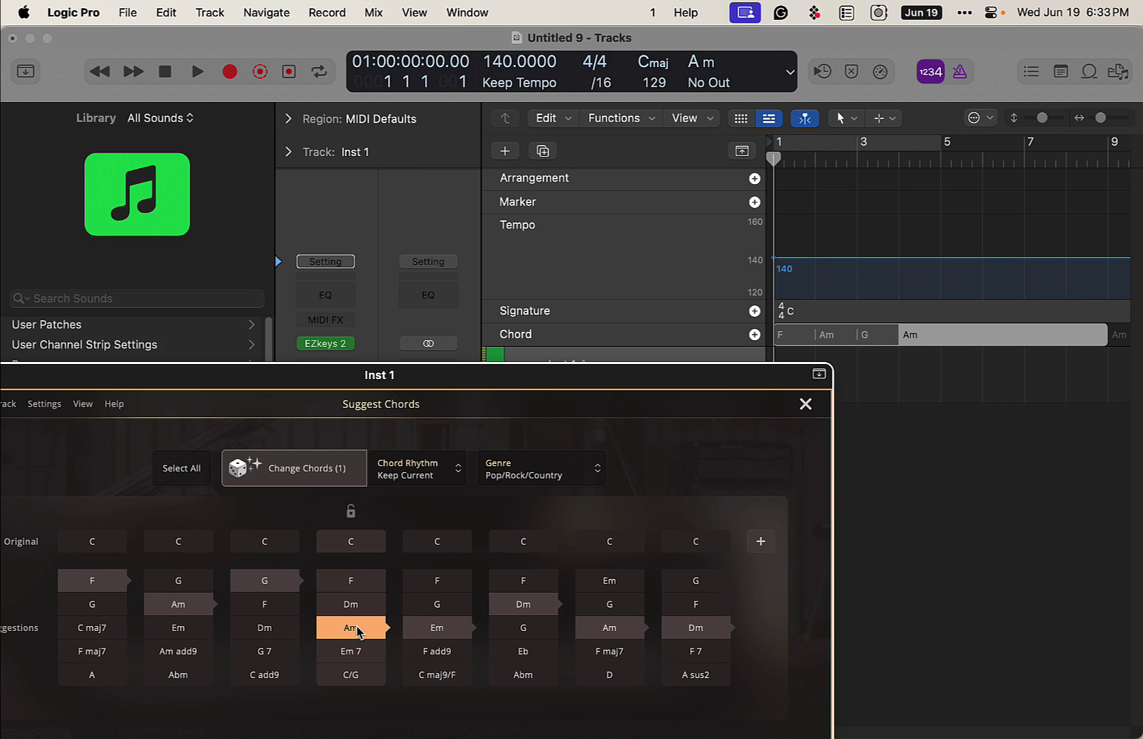
Set chords five to eight to Em, Dm, Am, Dm and trim the region to end at bar 9
{"action": "left_click", "coordinate": [436, 627]}
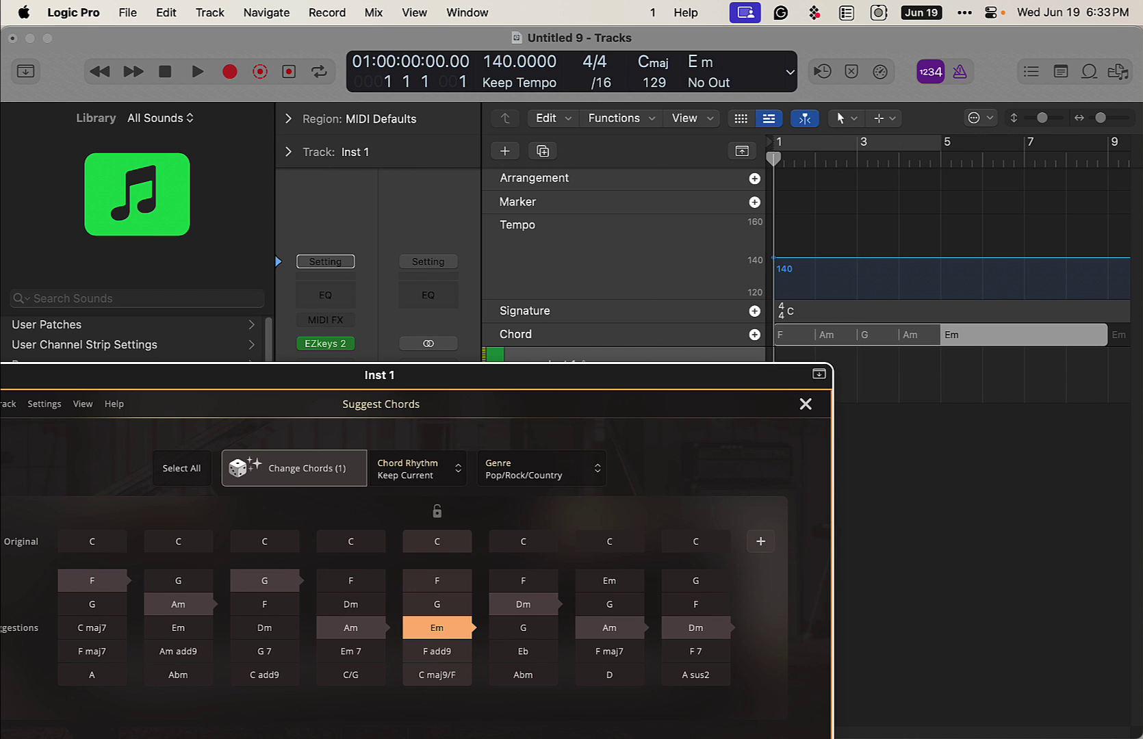
{"action": "left_click", "coordinate": [523, 605]}
{"action": "left_click", "coordinate": [611, 628]}
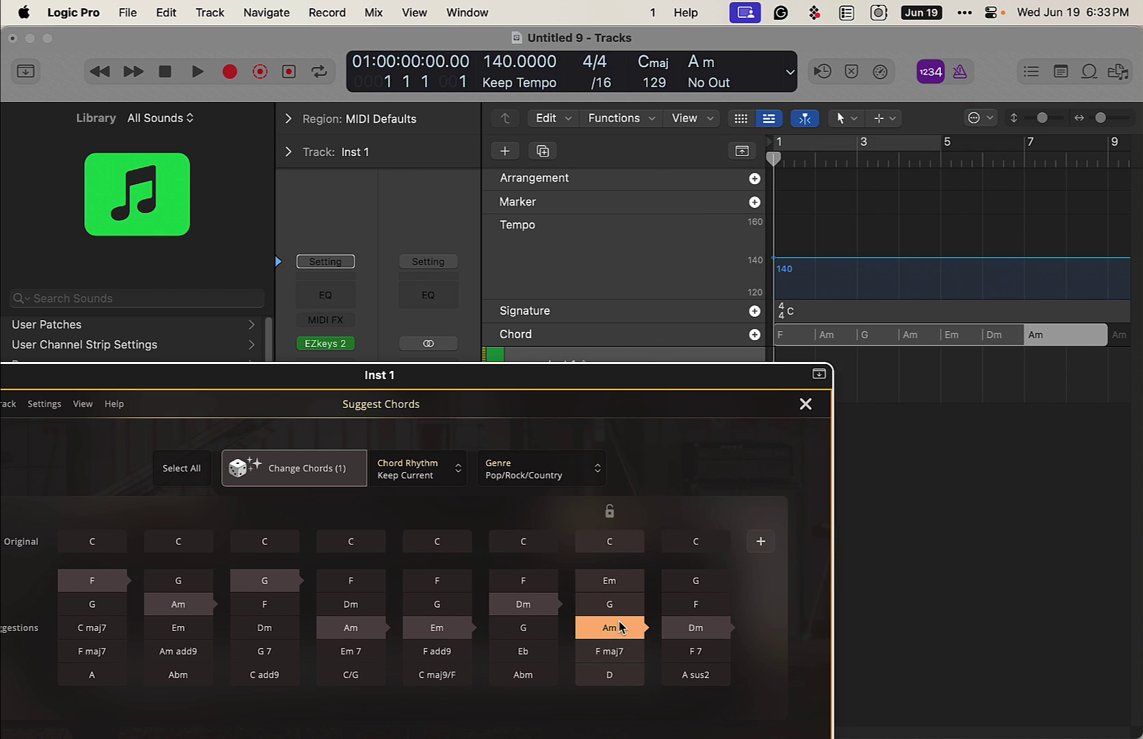
{"action": "left_click", "coordinate": [692, 627]}
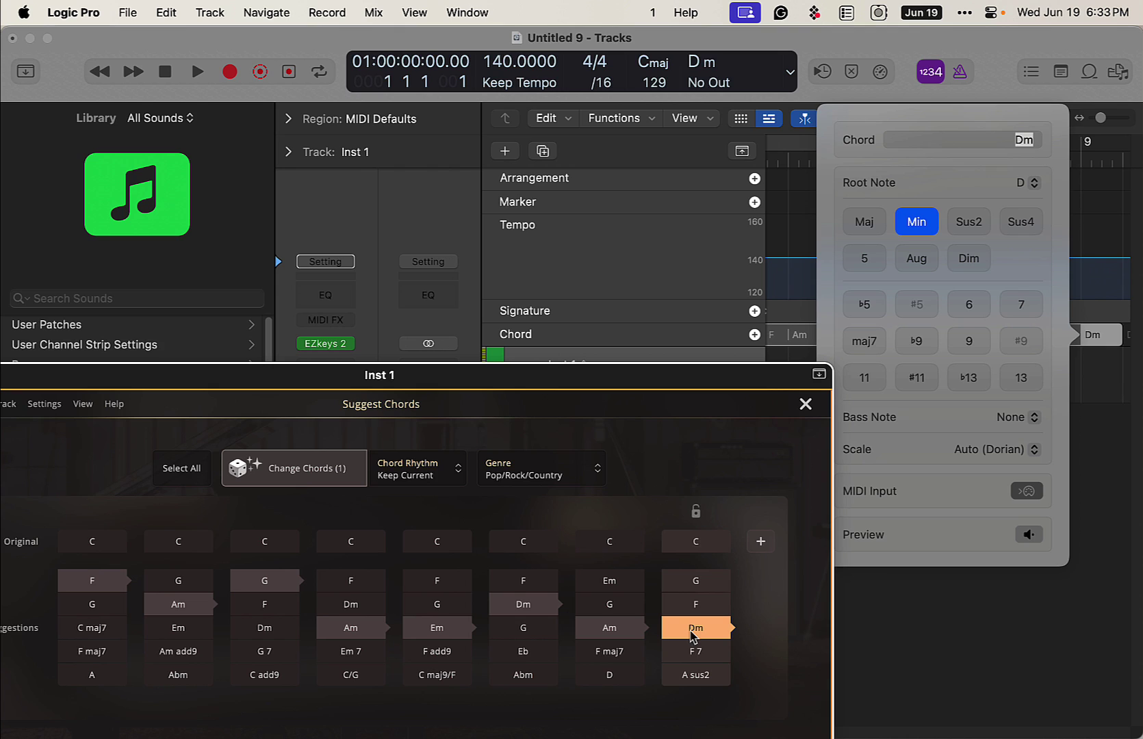
{"action": "left_click", "coordinate": [910, 655]}
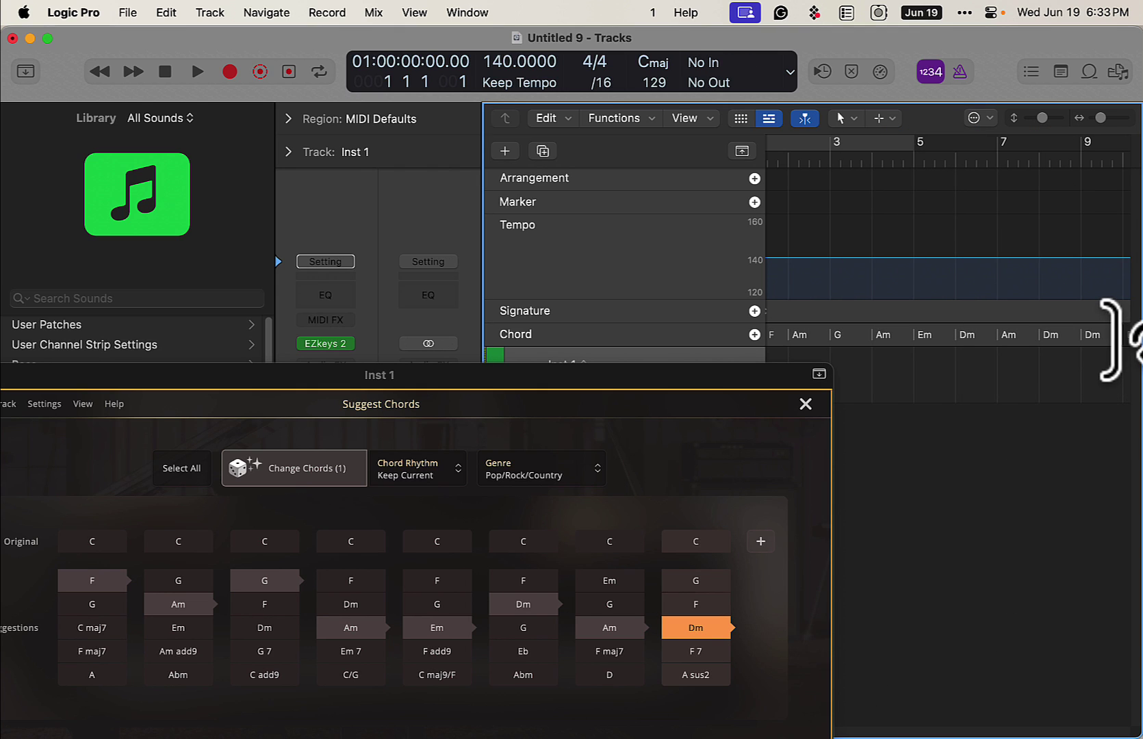
{"action": "left_click_drag", "start_coordinate": [1111, 342], "coordinate": [1071, 349]}
Return to the project start, ungroup the chord region into separate chords, and resize the Am chord
{"action": "key", "text": "Return"}
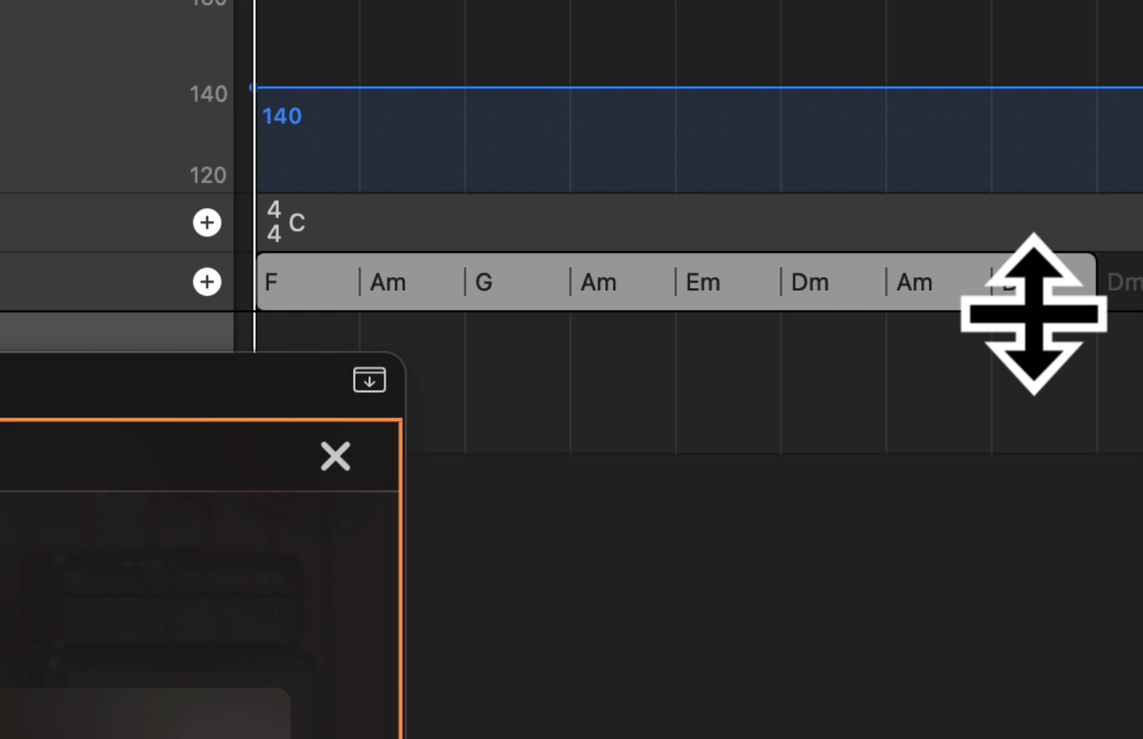
{"action": "right_click", "coordinate": [669, 301]}
{"action": "left_click", "coordinate": [734, 501]}
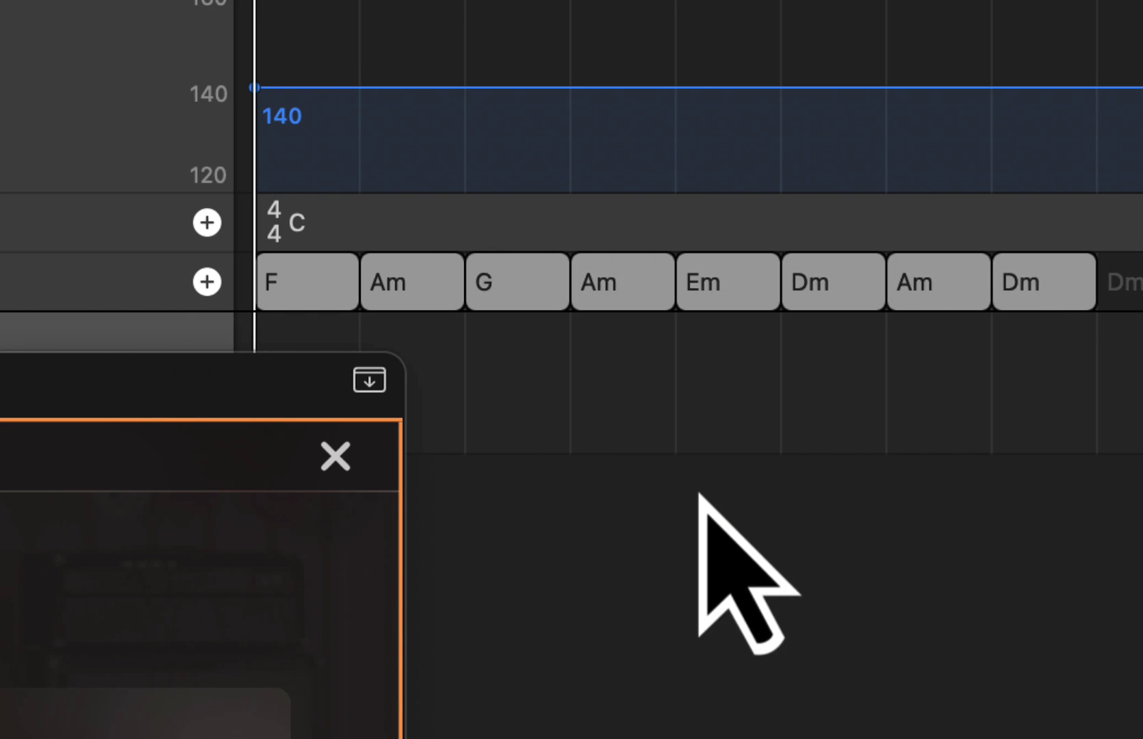
{"action": "left_click", "coordinate": [698, 493]}
{"action": "left_click", "coordinate": [431, 301]}
{"action": "mouse_move", "coordinate": [446, 302]}
{"action": "left_mouse_down"}
{"action": "mouse_move", "coordinate": [390, 308]}
{"action": "mouse_move", "coordinate": [438, 310]}
{"action": "left_mouse_up"}
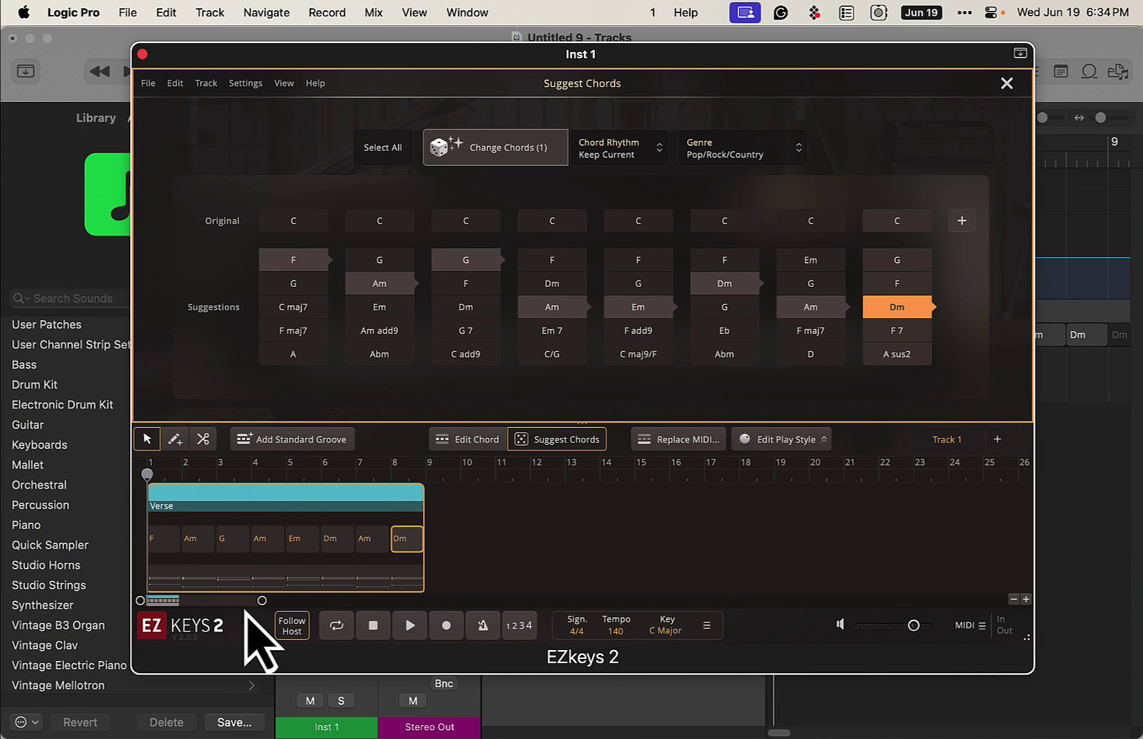
Close EZkeys 2, enlarge the tracks area, show the global chord track, and stop playback
{"action": "left_click", "coordinate": [522, 534]}
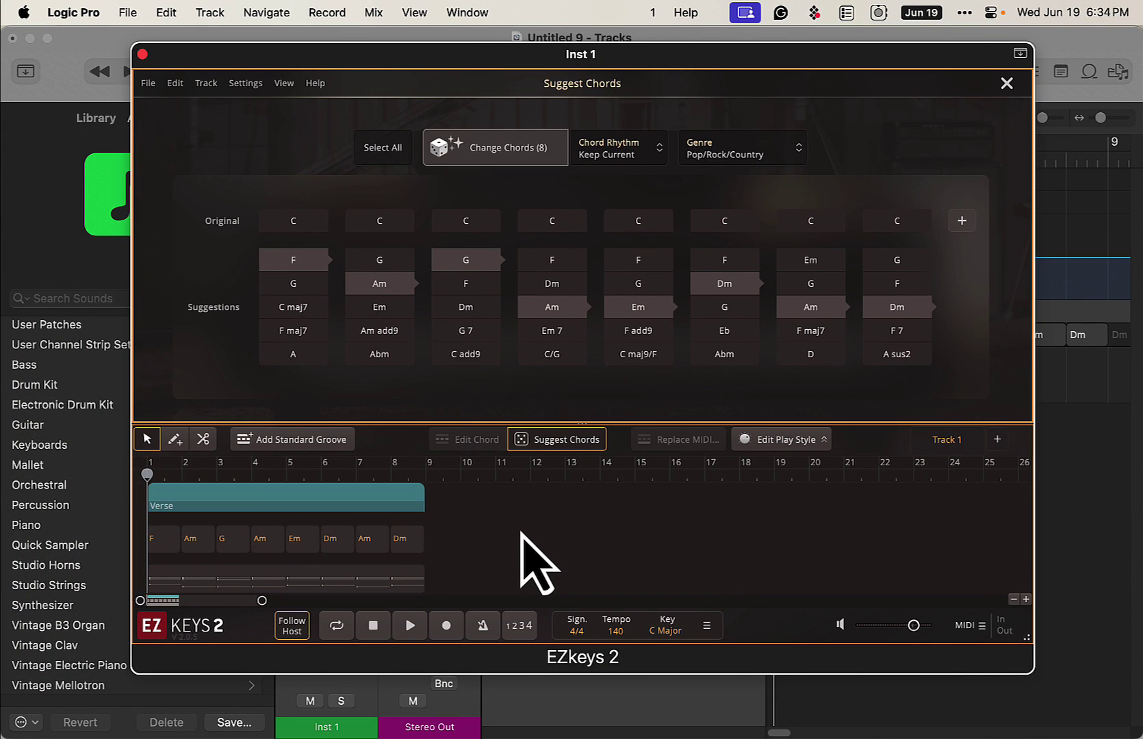
{"action": "left_click", "coordinate": [143, 55]}
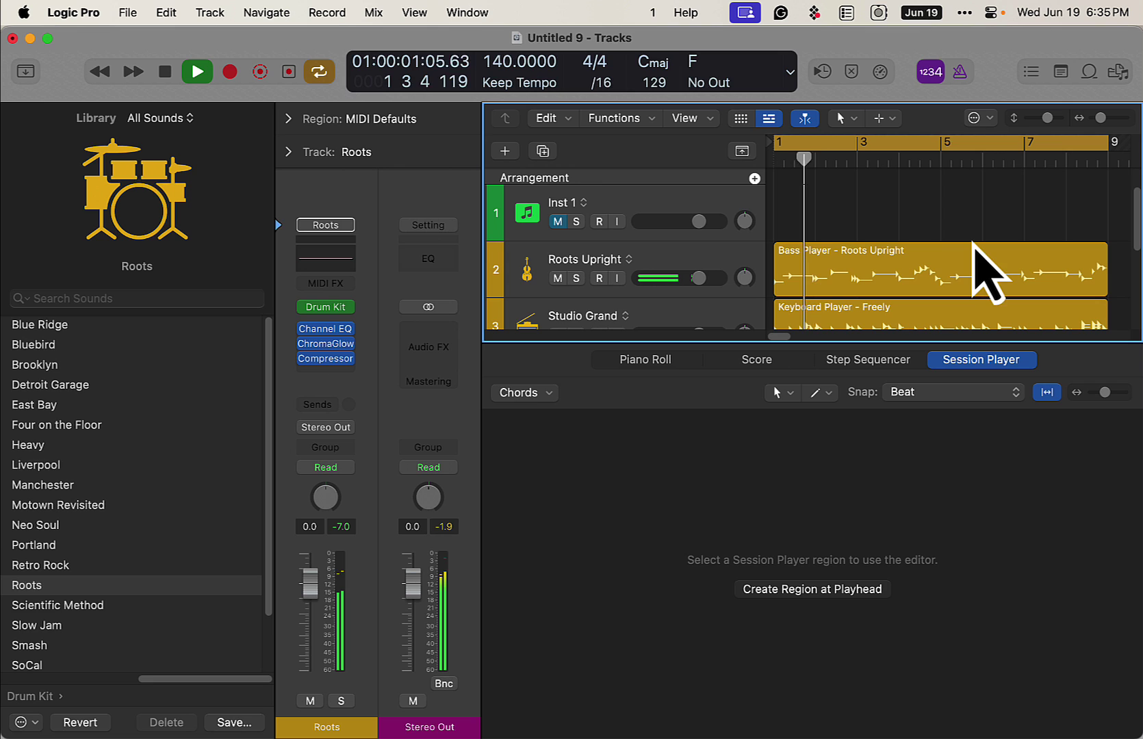
{"action": "key", "text": "x"}
{"action": "key", "text": "x"}
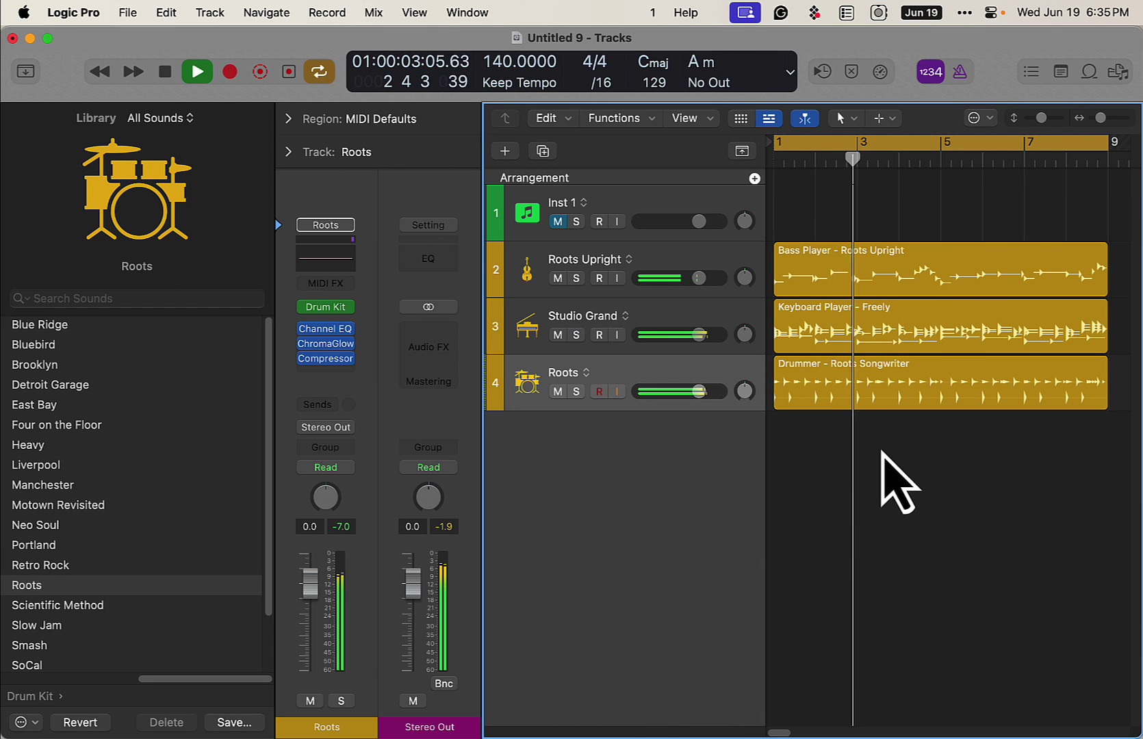
{"action": "key", "text": "g"}
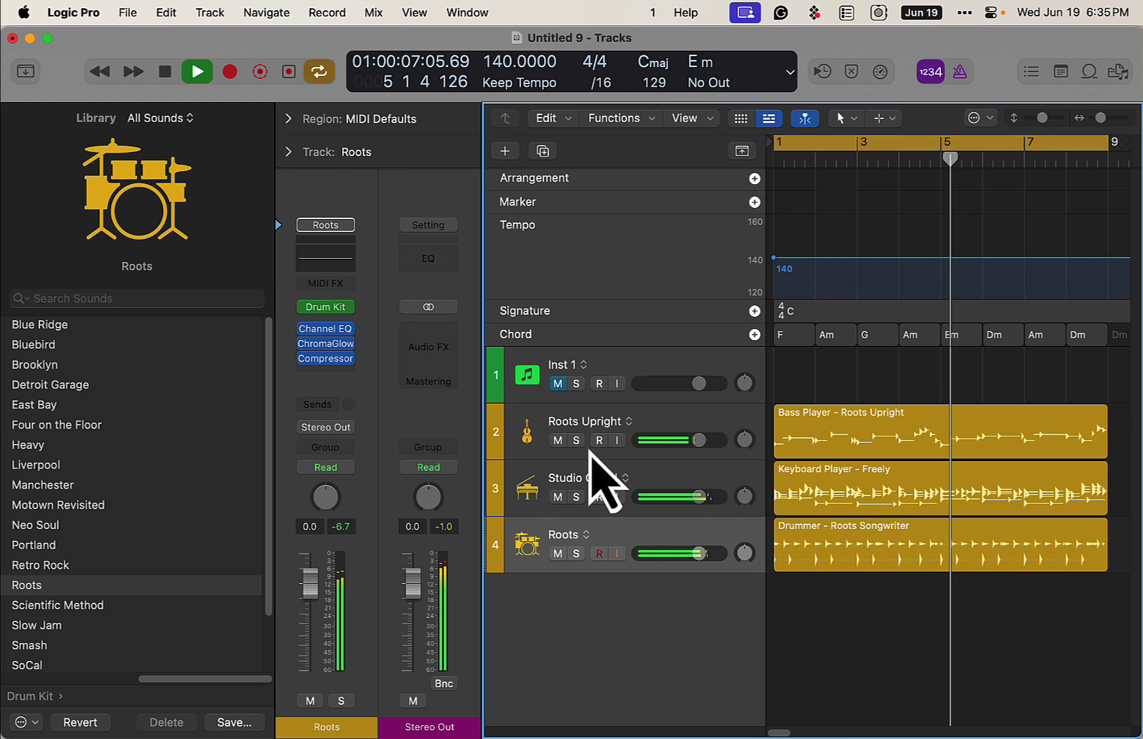
{"action": "key", "text": "space"}
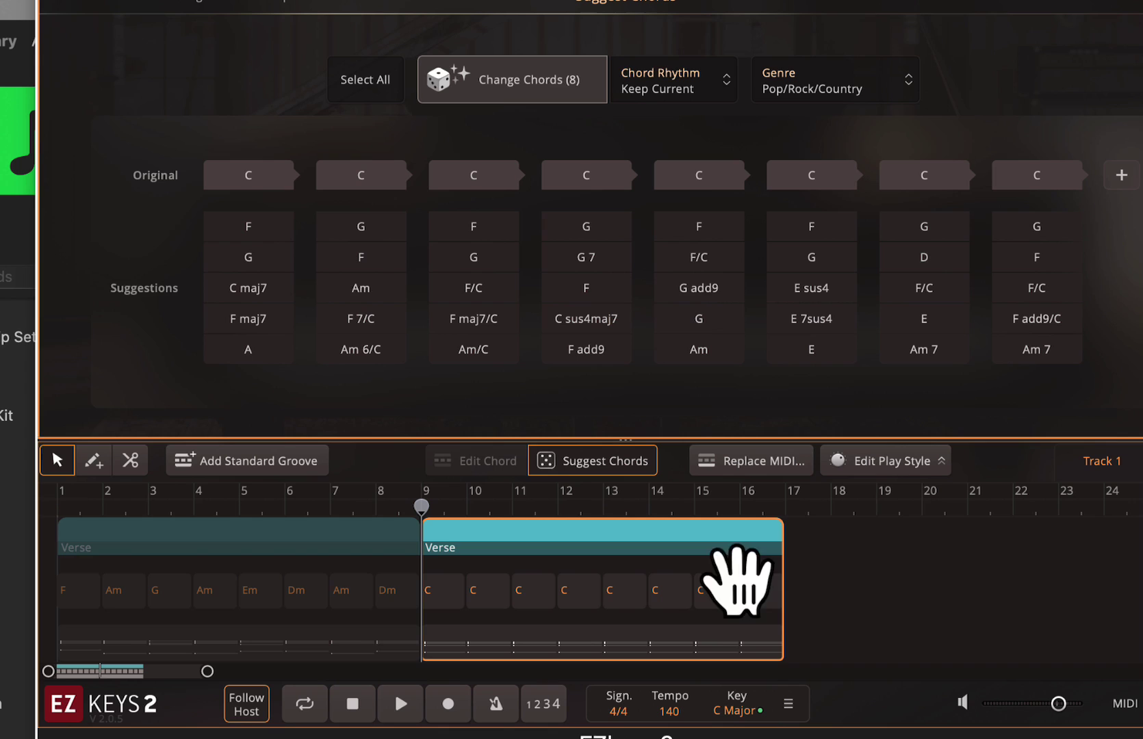
Replace the first Verse part's MIDI with Intro 03 after previewing Verse 03, then close EZkeys 2
{"action": "key", "text": "Left"}
{"action": "left_click", "coordinate": [763, 462]}
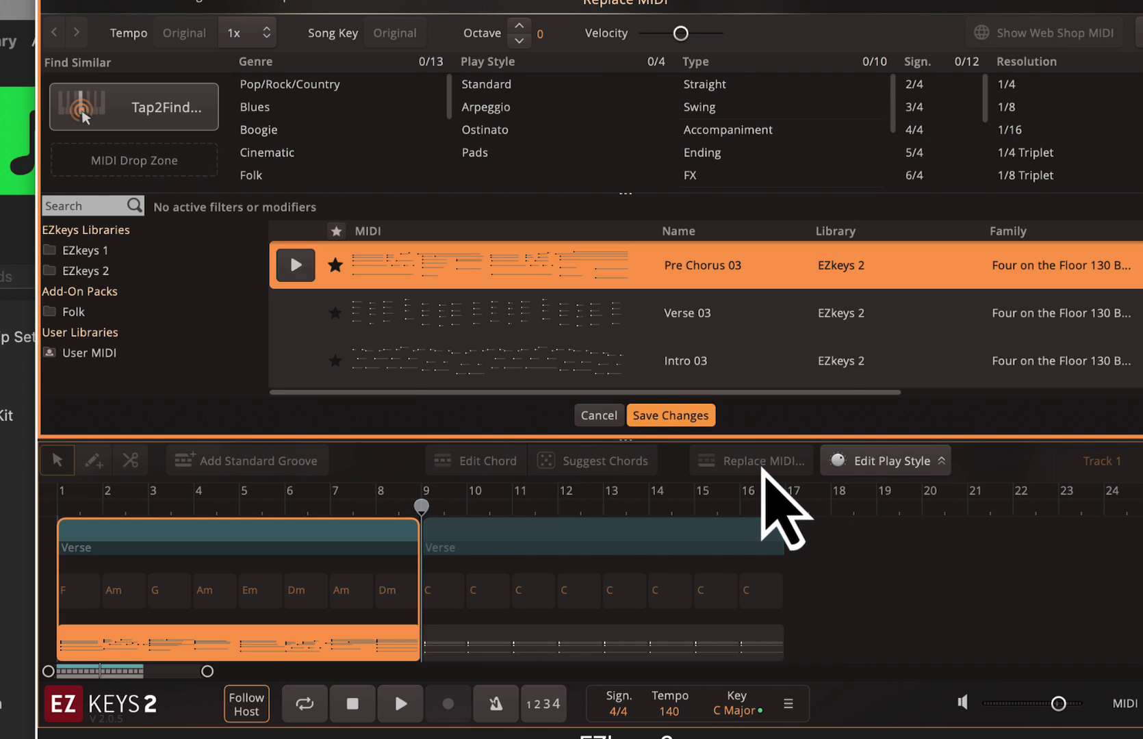
{"action": "left_click", "coordinate": [296, 313]}
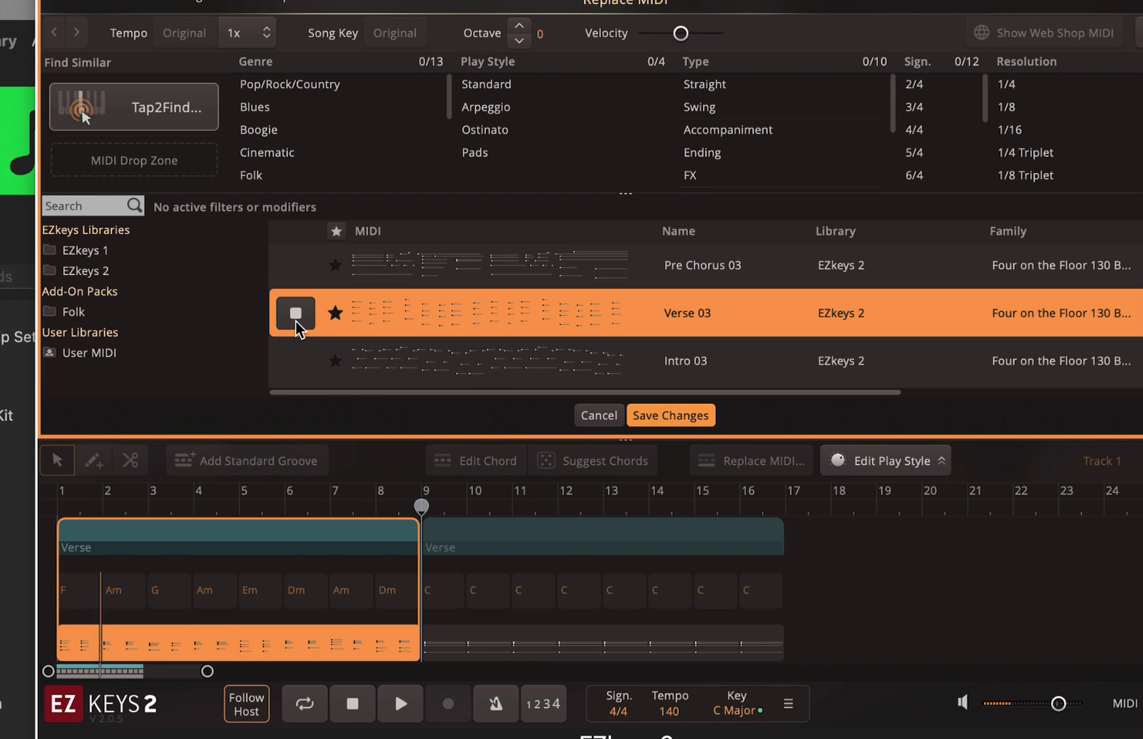
{"action": "left_click", "coordinate": [295, 361]}
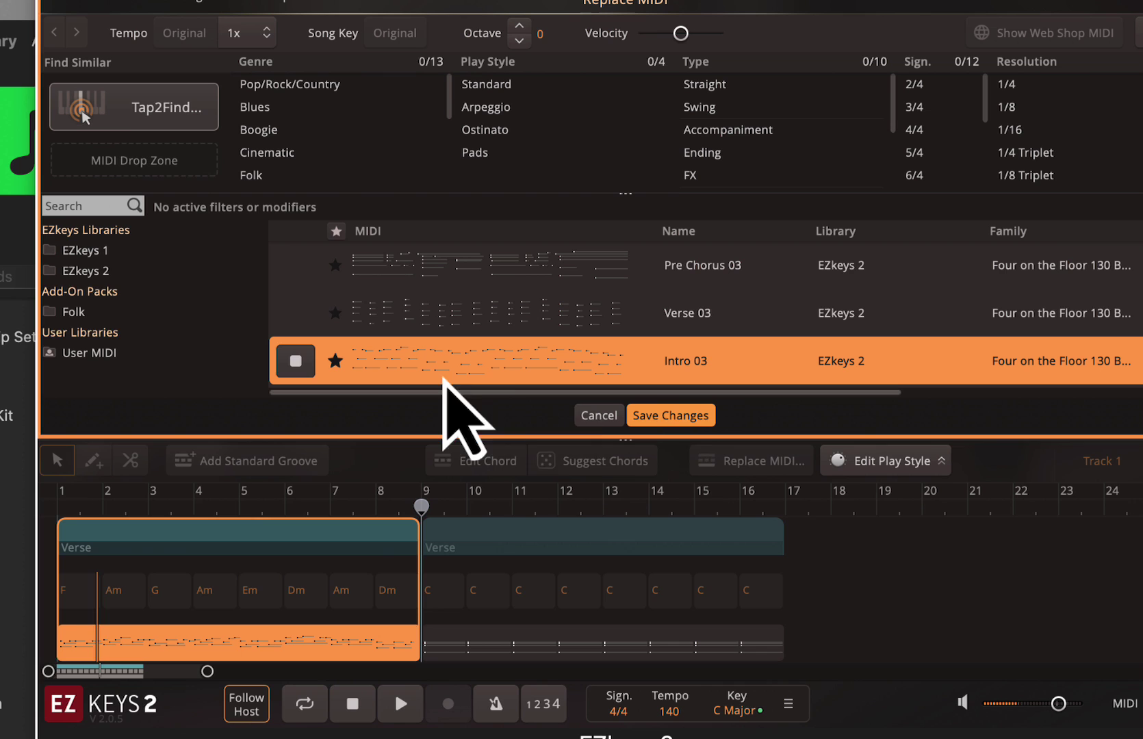
{"action": "left_click", "coordinate": [696, 416]}
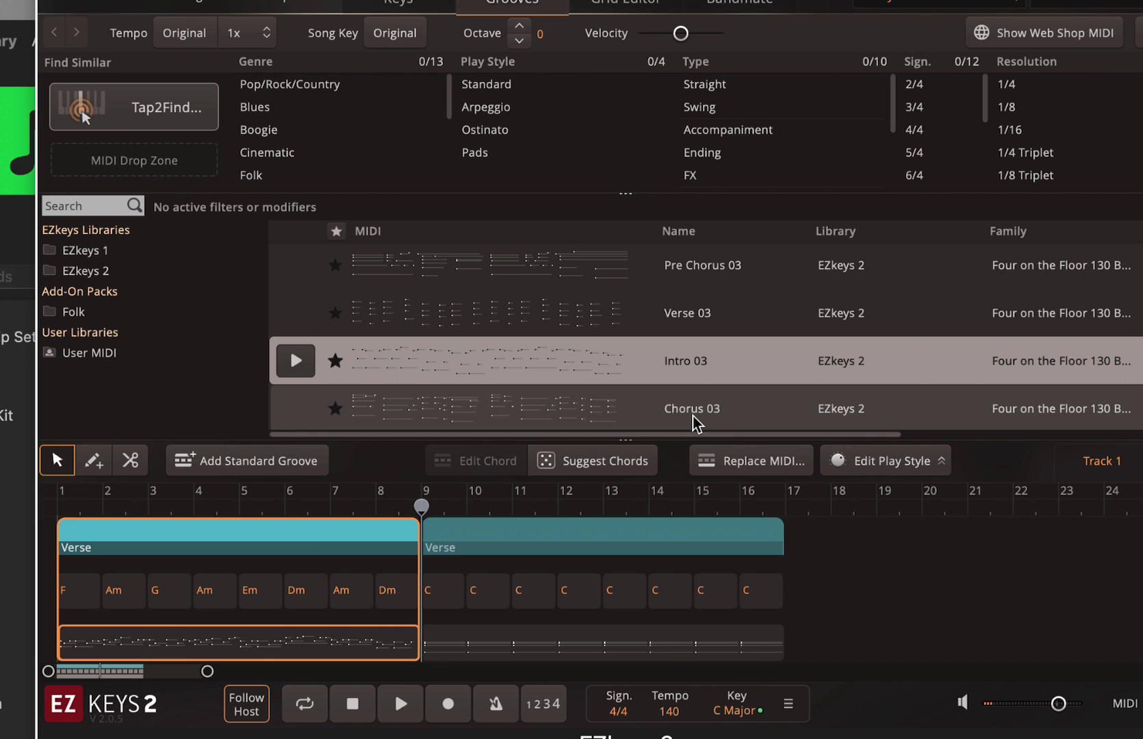
{"action": "left_click", "coordinate": [301, 17]}
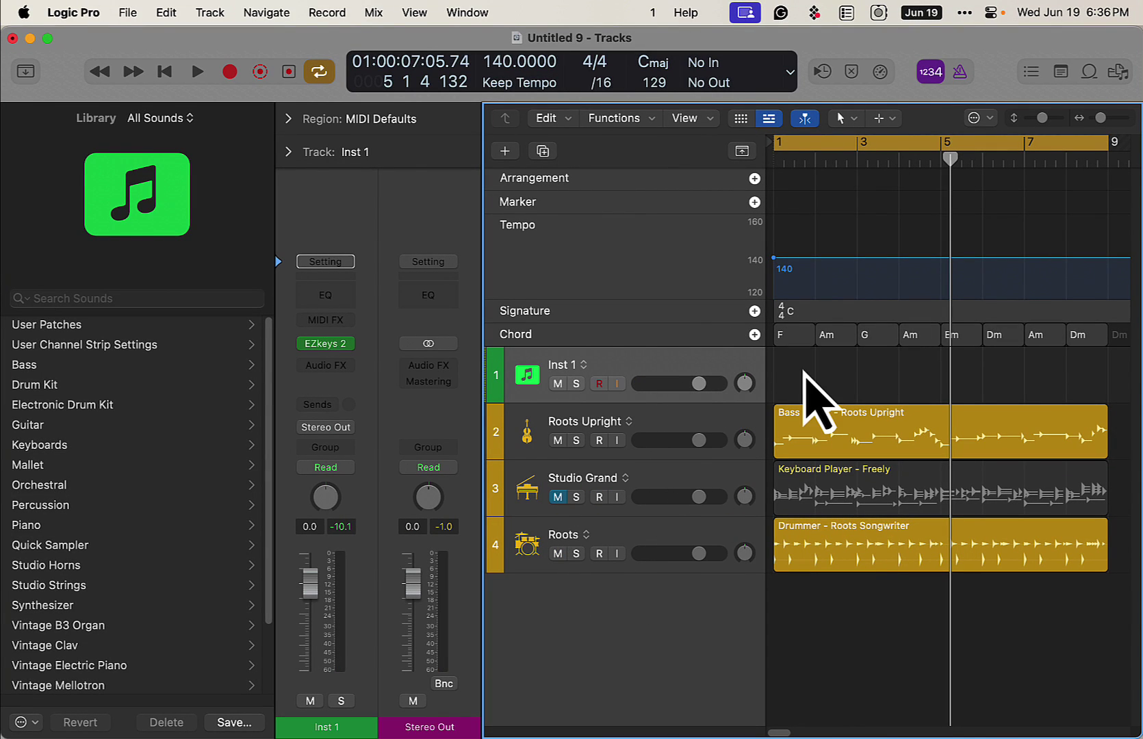
Start playback from bar 1 to hear the chord progression with bass and drums
{"action": "key", "text": "space"}
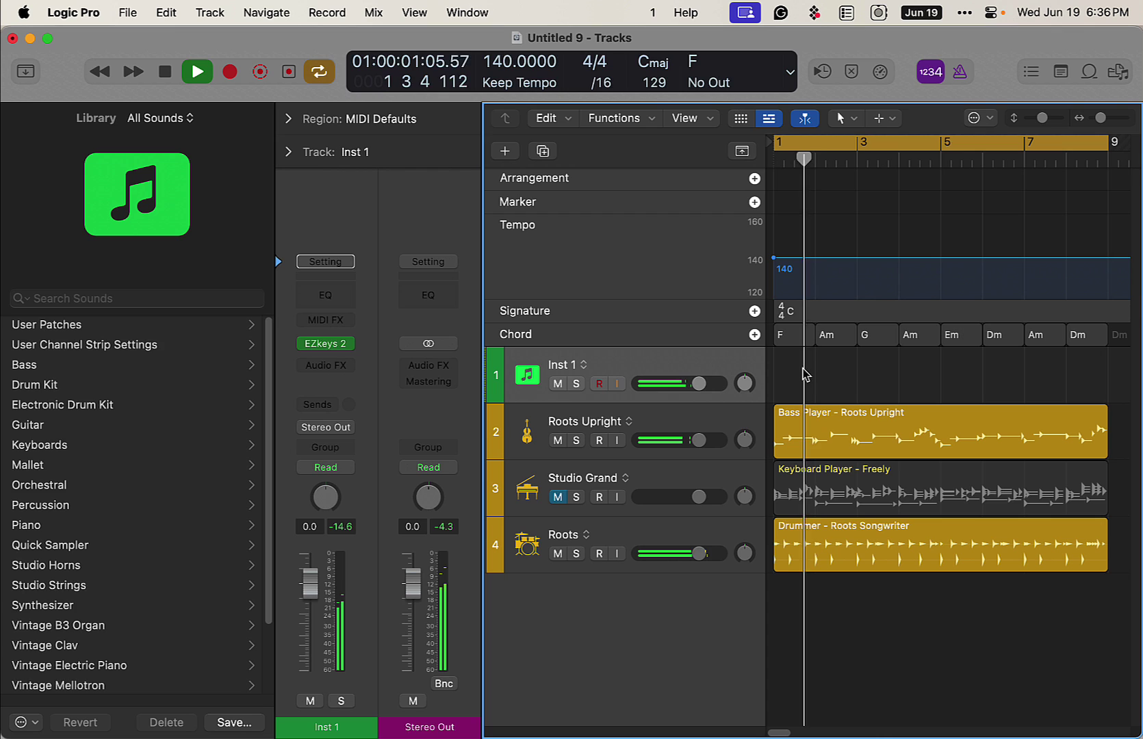